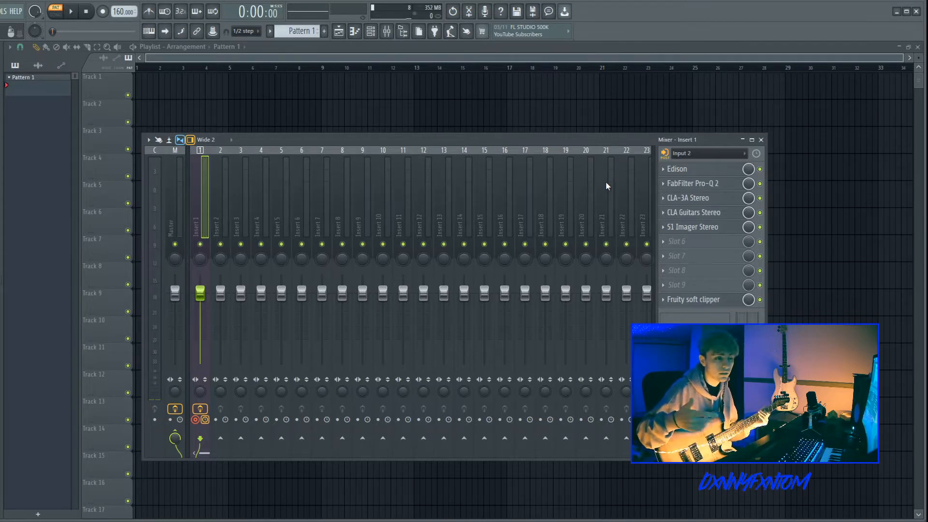
Step: Load Edison on mixer Insert 1 and record a guitar take using on-input recording
{"action": "left_click", "coordinate": [705, 177]}
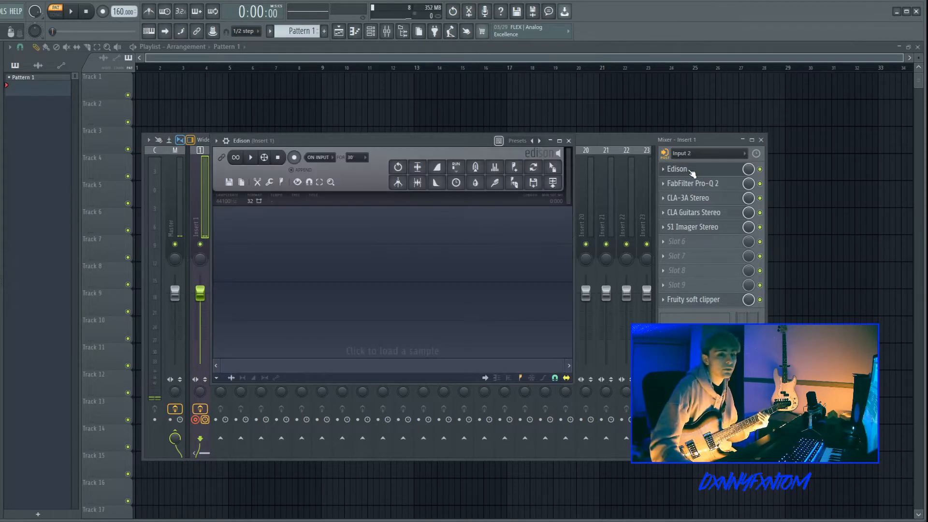
{"action": "left_click_drag", "start_coordinate": [324, 140], "coordinate": [407, 180]}
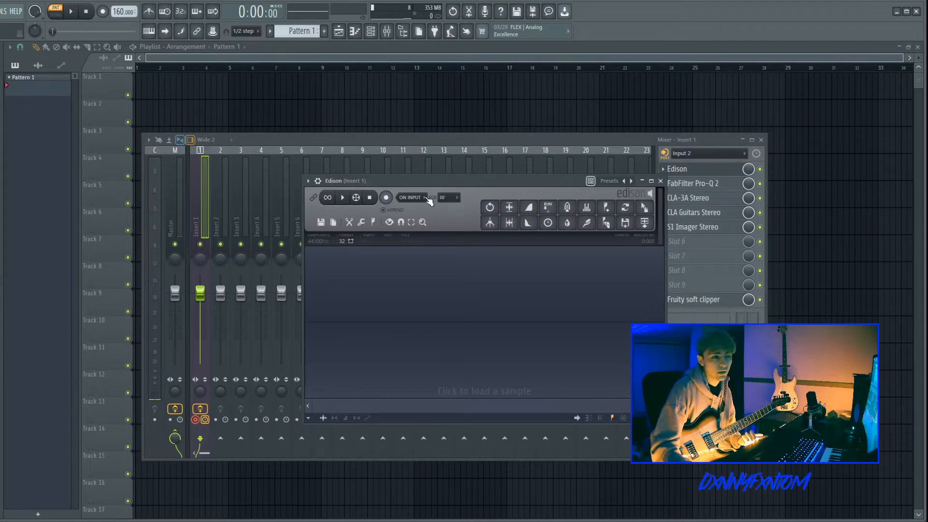
{"action": "left_click", "coordinate": [386, 196]}
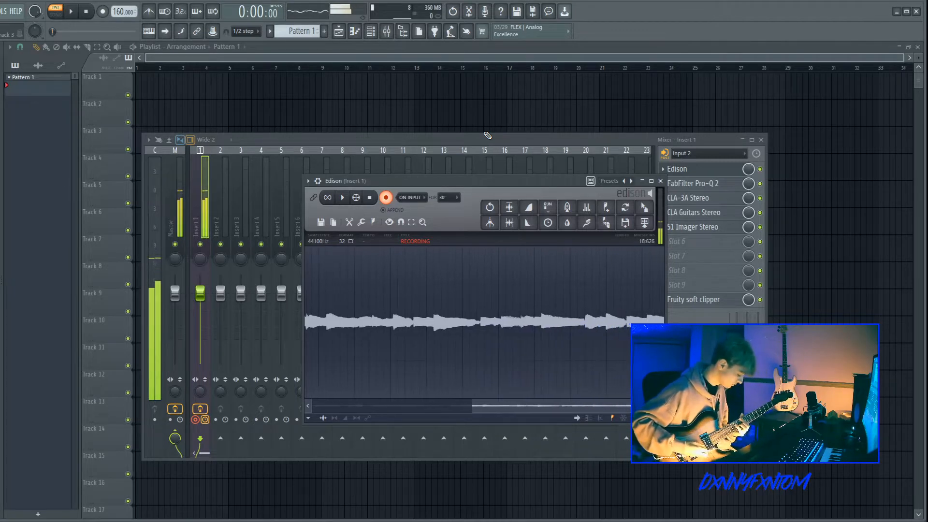
{"action": "key", "text": "space"}
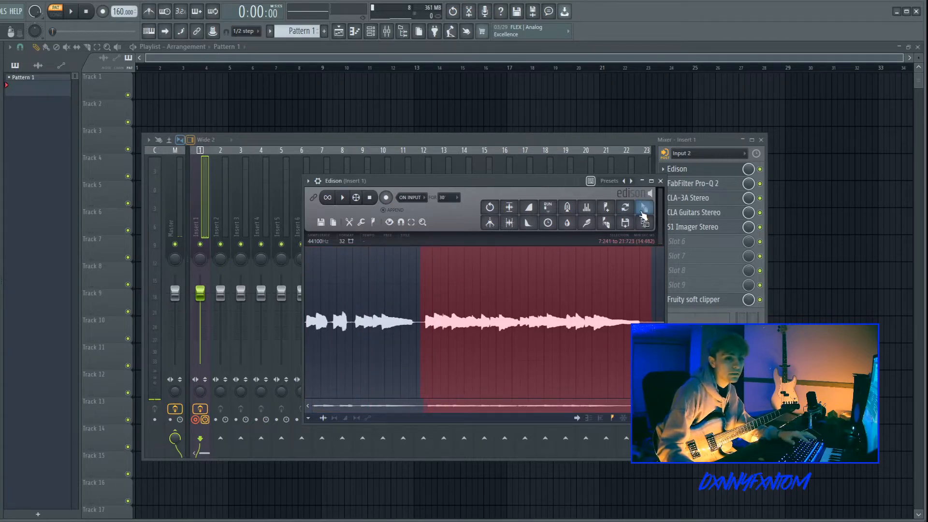
Step: Send the recorded take to the playlist and place the clip at the start of Track 1
{"action": "left_click_drag", "start_coordinate": [644, 206], "coordinate": [205, 96]}
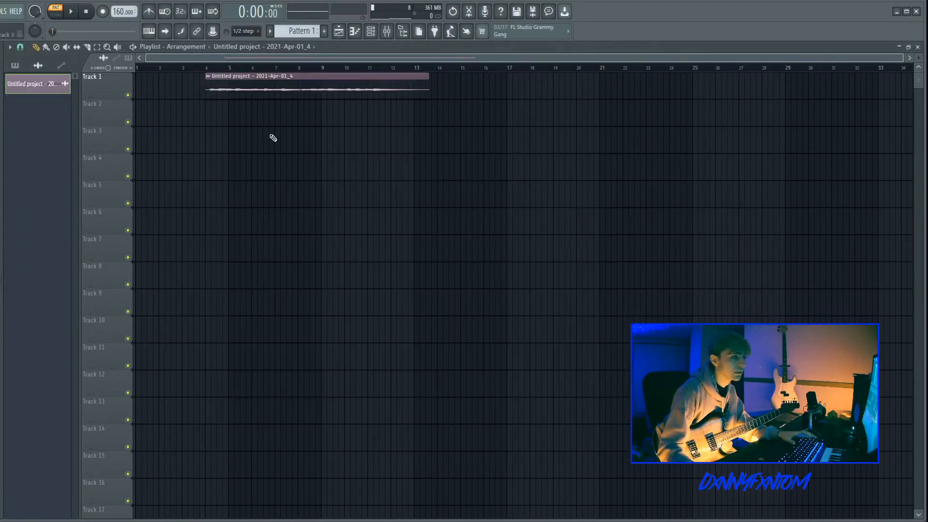
{"action": "left_click_drag", "start_coordinate": [304, 85], "coordinate": [266, 159]}
Step: Open the clip's sample settings and raise the trim knob
{"action": "double_click", "coordinate": [148, 81]}
{"action": "scroll", "coordinate": [263, 109], "scroll_direction": "up", "scroll_amount": 1}
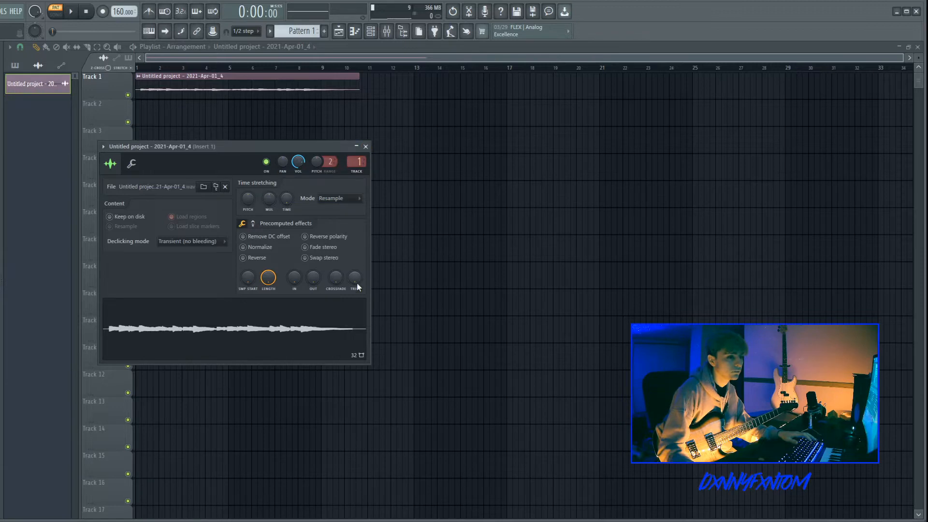
{"action": "left_click_drag", "start_coordinate": [357, 284], "coordinate": [356, 264]}
{"action": "key", "text": "Escape"}
Step: Raise the project tempo to 163 BPM while playing back the recording
{"action": "scroll", "coordinate": [293, 88], "scroll_direction": "up", "scroll_amount": 4}
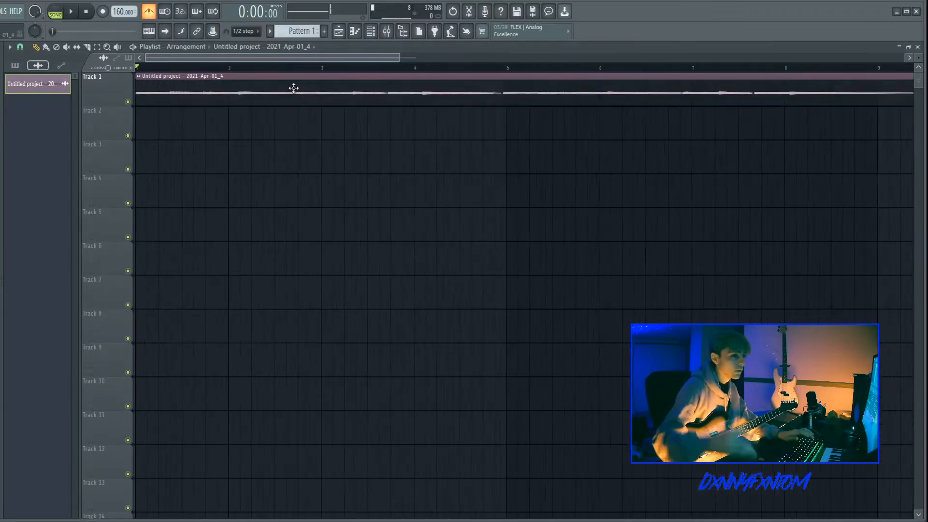
{"action": "left_click_drag", "start_coordinate": [118, 11], "coordinate": [119, 17]}
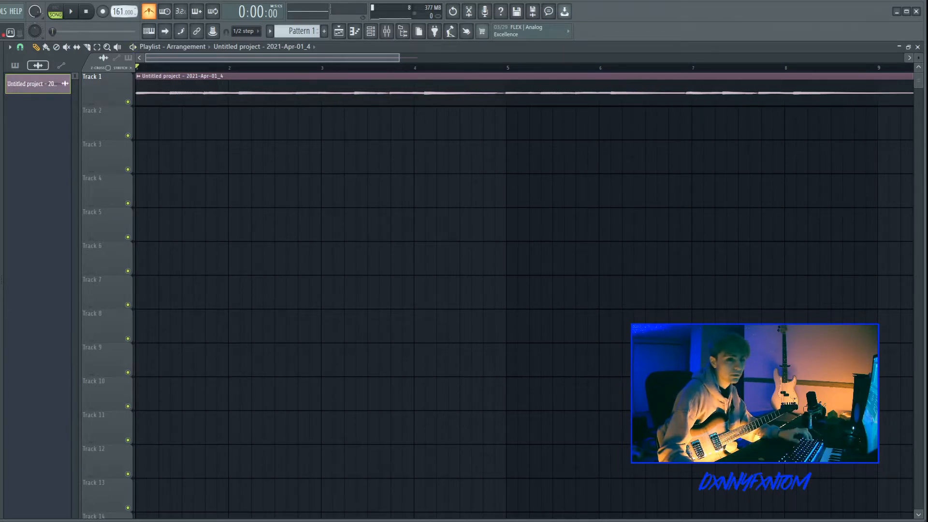
{"action": "key", "text": "space"}
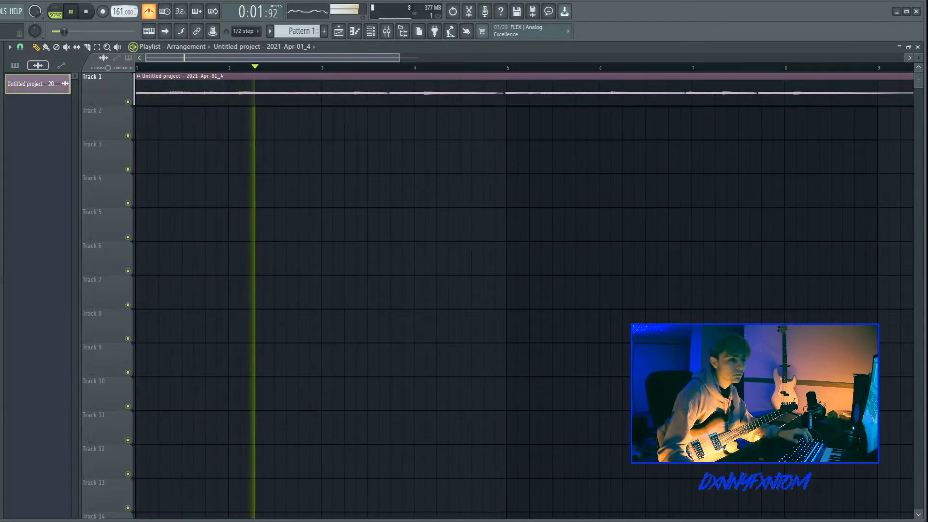
{"action": "left_click_drag", "start_coordinate": [118, 11], "coordinate": [119, 9]}
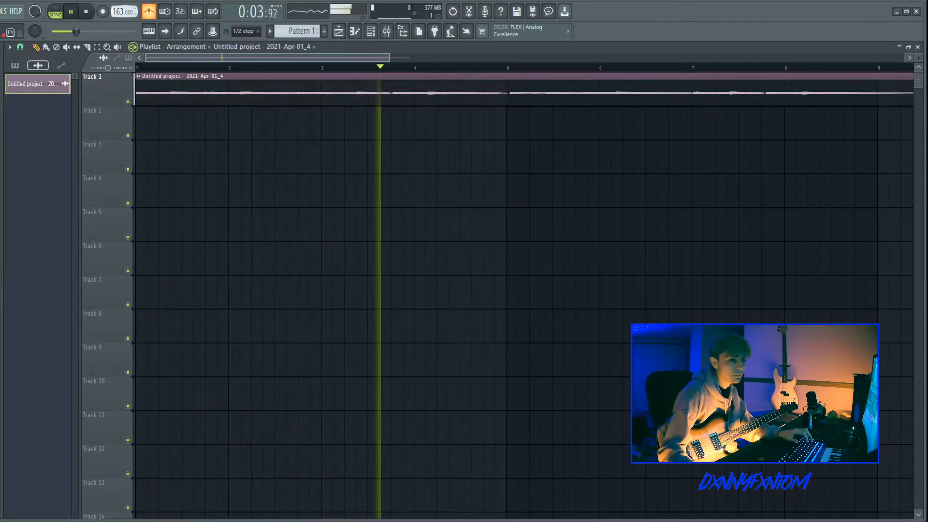
{"action": "key", "text": "space"}
{"action": "key", "text": "space"}
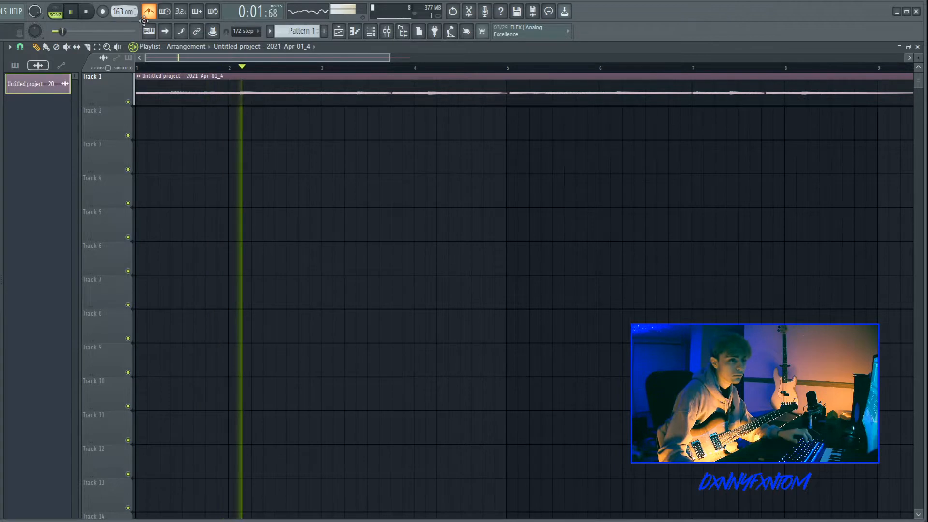
{"action": "scroll", "coordinate": [390, 124], "scroll_direction": "down", "scroll_amount": 2}
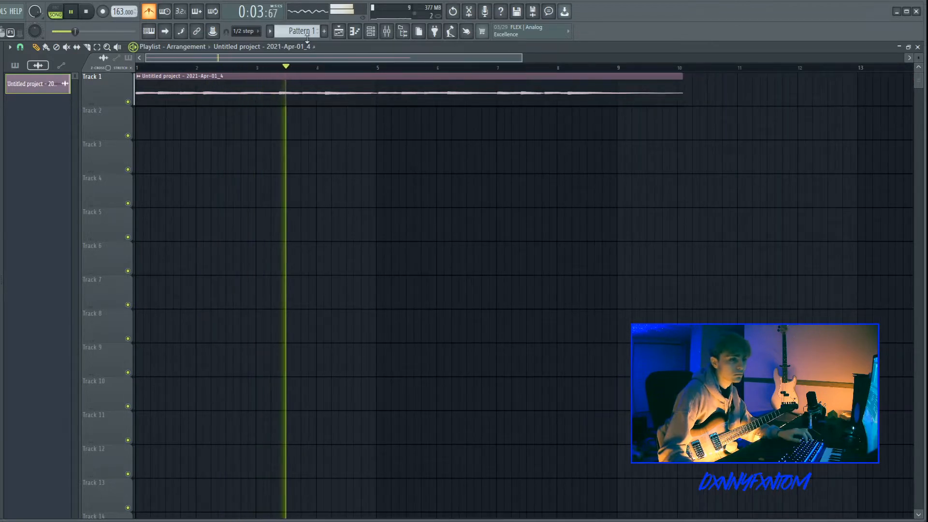
{"action": "left_click", "coordinate": [386, 31]}
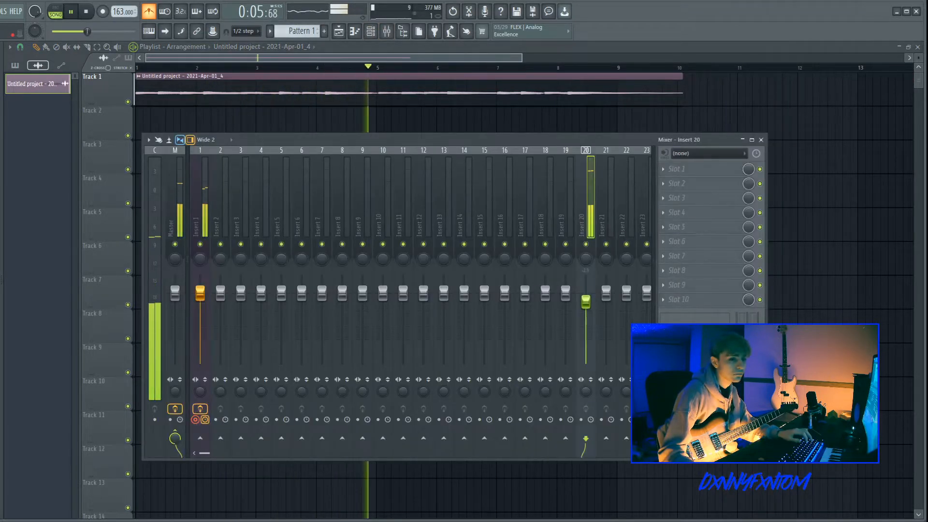
{"action": "key", "text": "F9"}
{"action": "scroll", "coordinate": [153, 74], "scroll_direction": "up", "scroll_amount": 3}
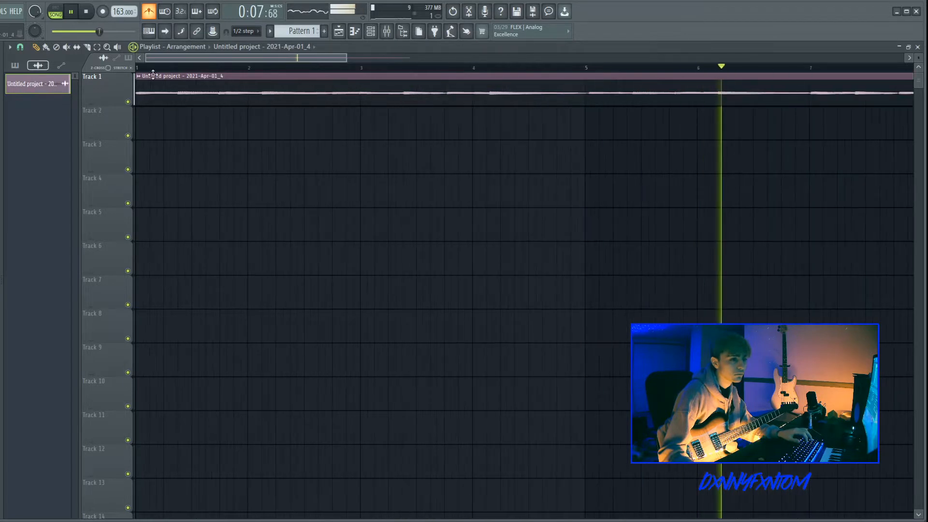
{"action": "key", "text": "space"}
Step: Enlarge Track 1 and open the clip's sample settings to inspect them
{"action": "scroll", "coordinate": [79, 117], "scroll_direction": "up", "scroll_amount": 2}
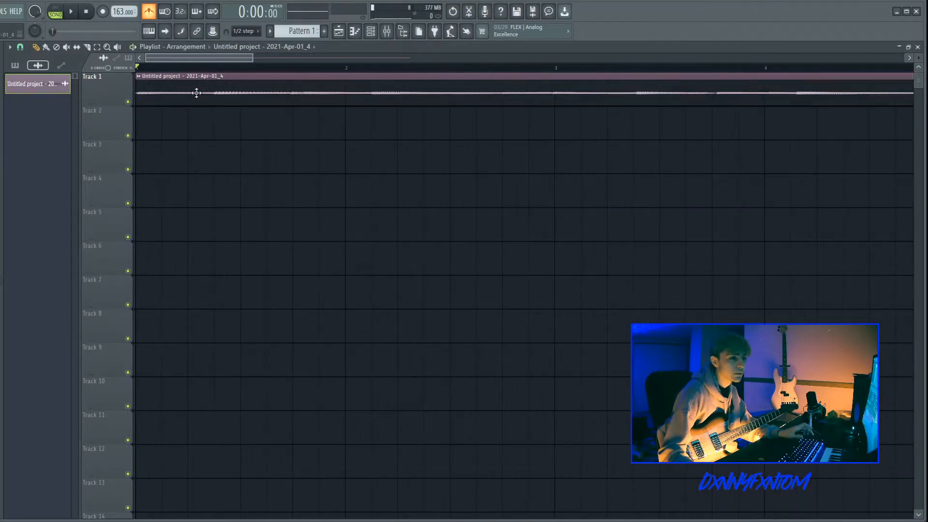
{"action": "scroll", "coordinate": [218, 102], "scroll_direction": "up", "scroll_amount": 4}
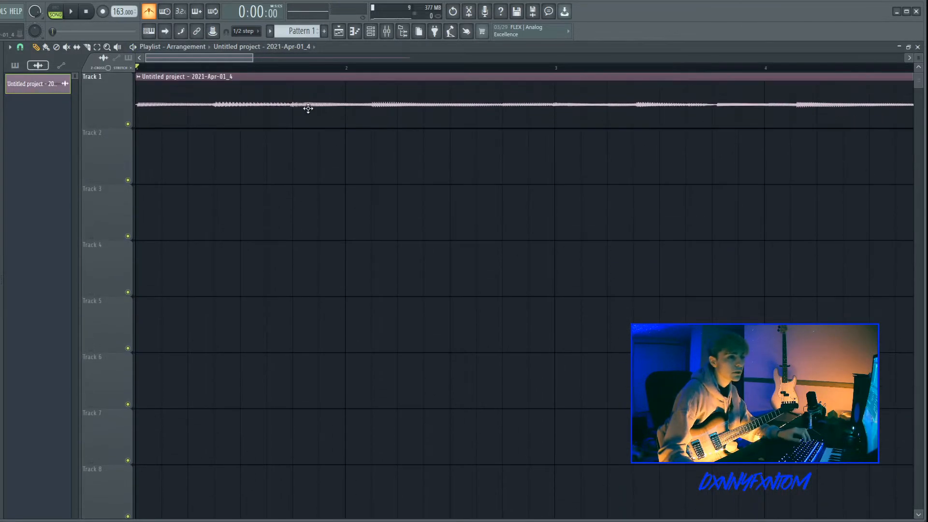
{"action": "double_click", "coordinate": [307, 108]}
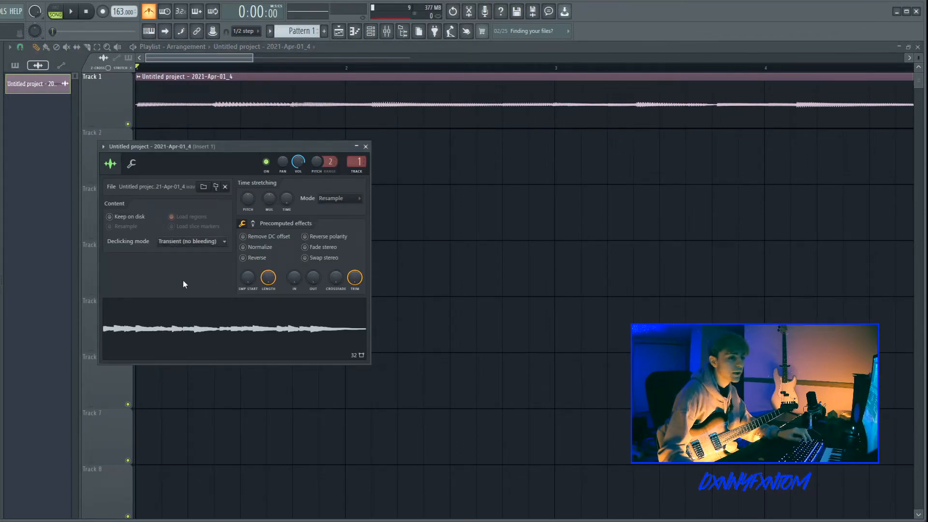
{"action": "left_click", "coordinate": [365, 146]}
Step: Try slicing the clip just before bar 2 with the Slice tool, then undo the slice
{"action": "key", "text": "c"}
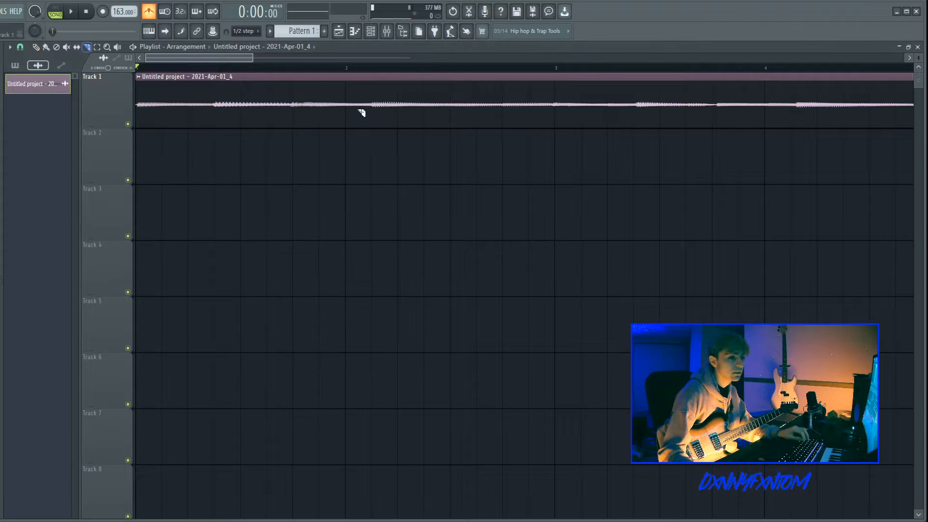
{"action": "left_click", "coordinate": [328, 139]}
{"action": "scroll", "coordinate": [328, 118], "scroll_direction": "up", "scroll_amount": 4}
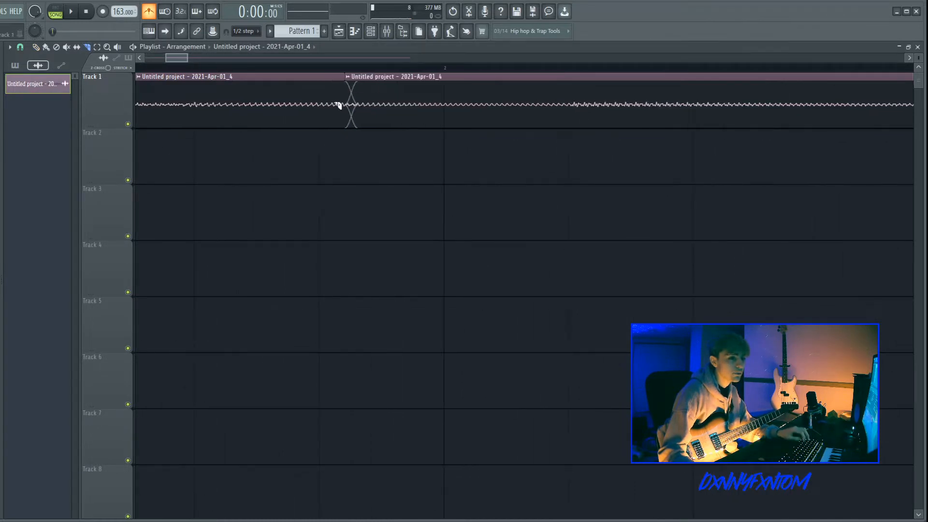
{"action": "scroll", "coordinate": [339, 106], "scroll_direction": "down", "scroll_amount": 3}
{"action": "key", "text": "ctrl+z"}
Step: Slice the recording into two clips shortly before bar 4
{"action": "scroll", "coordinate": [344, 105], "scroll_direction": "down", "scroll_amount": 2}
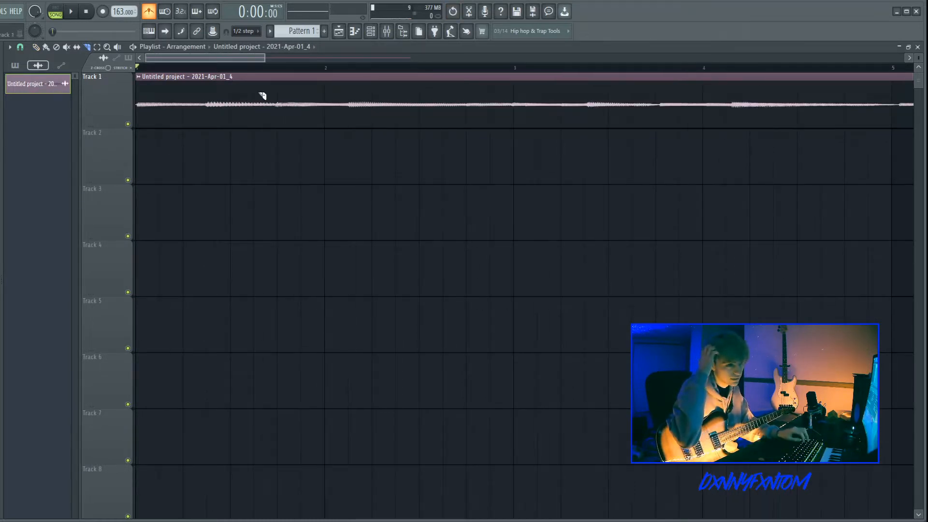
{"action": "scroll", "coordinate": [230, 95], "scroll_direction": "down", "scroll_amount": 2}
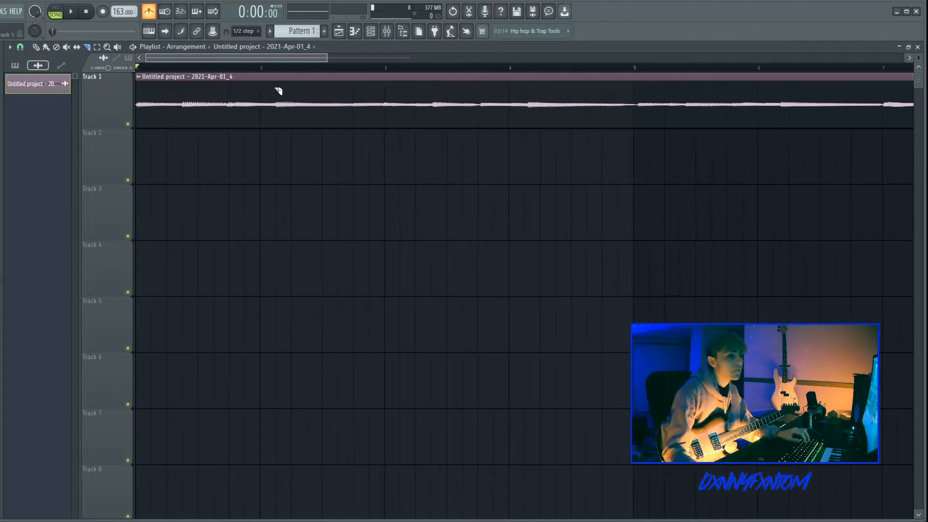
{"action": "left_click_drag", "start_coordinate": [327, 58], "coordinate": [383, 57]}
{"action": "scroll", "coordinate": [233, 132], "scroll_direction": "up", "scroll_amount": 3}
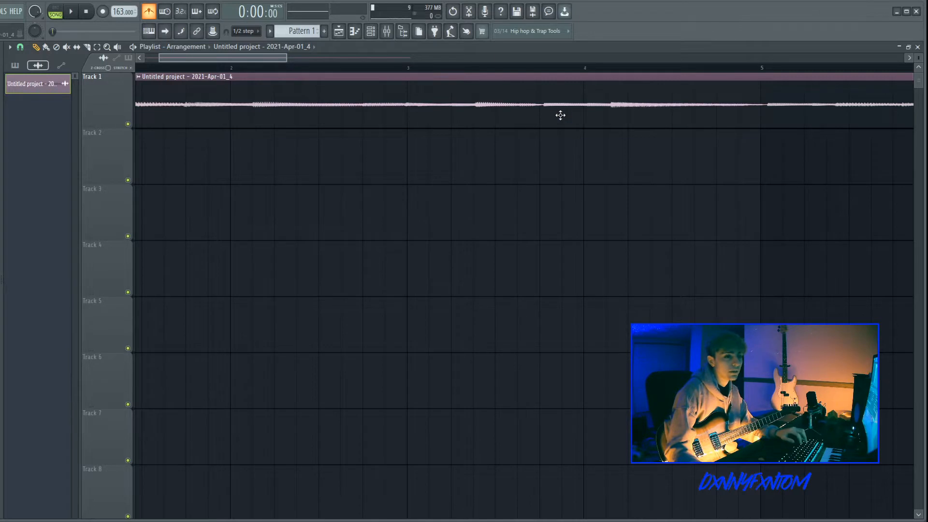
{"action": "scroll", "coordinate": [483, 125], "scroll_direction": "up", "scroll_amount": 1}
{"action": "scroll", "coordinate": [397, 123], "scroll_direction": "up", "scroll_amount": 1}
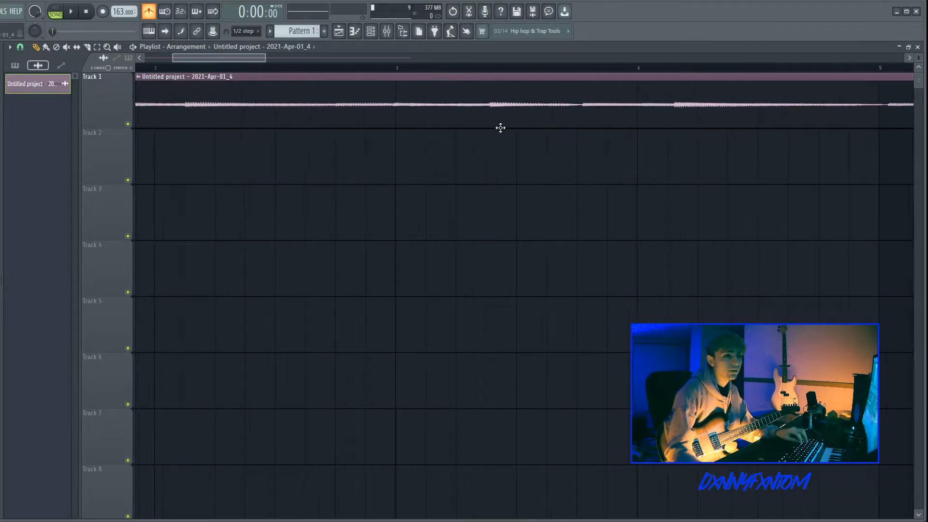
{"action": "scroll", "coordinate": [466, 121], "scroll_direction": "up", "scroll_amount": 2}
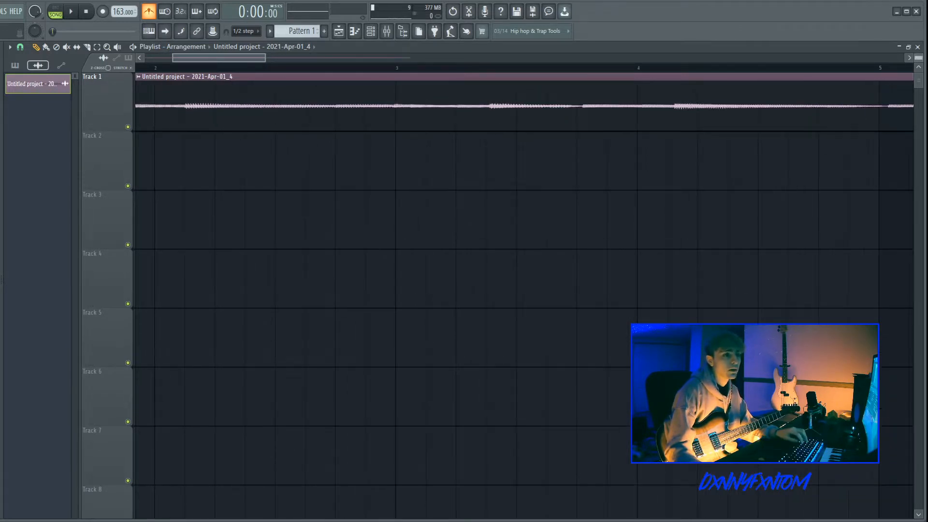
{"action": "scroll", "coordinate": [576, 124], "scroll_direction": "up", "scroll_amount": 2}
{"action": "left_click", "coordinate": [572, 126]}
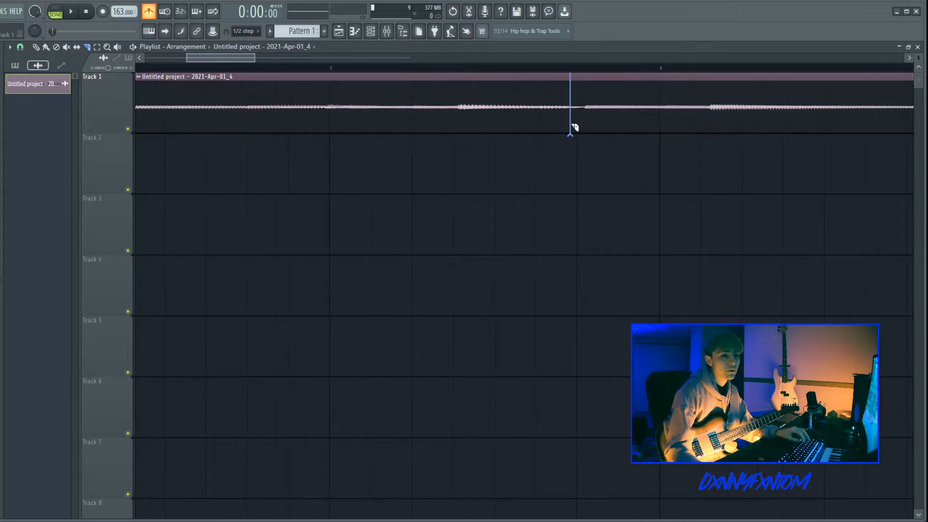
{"action": "key", "text": "ctrl+z"}
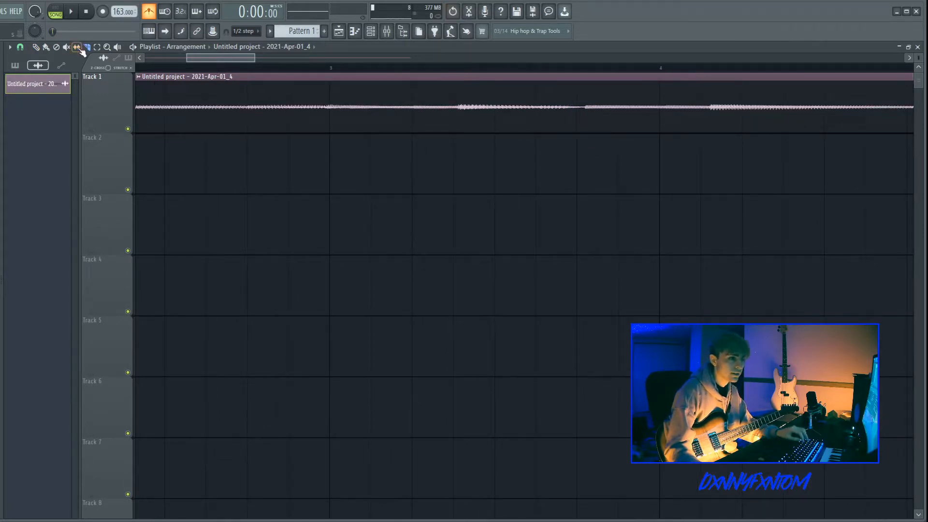
{"action": "left_click", "coordinate": [574, 123]}
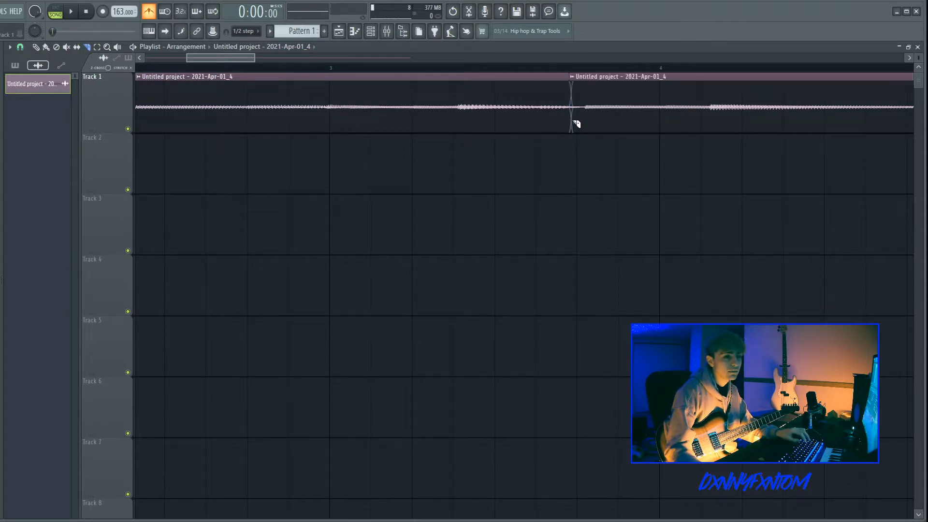
Step: Shift the second clip's audio slightly earlier with the Slip tool and audition it from bar 3
{"action": "left_click", "coordinate": [77, 47]}
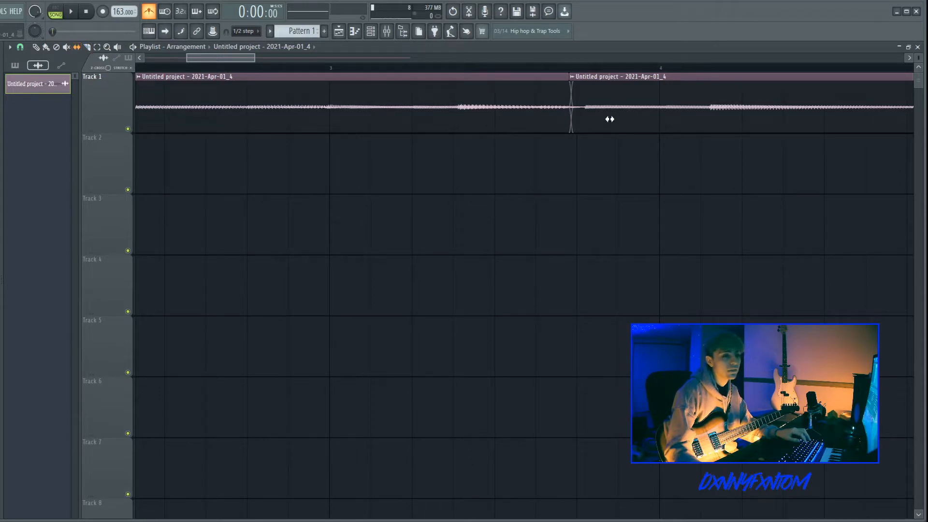
{"action": "left_click_drag", "start_coordinate": [621, 115], "coordinate": [614, 117]}
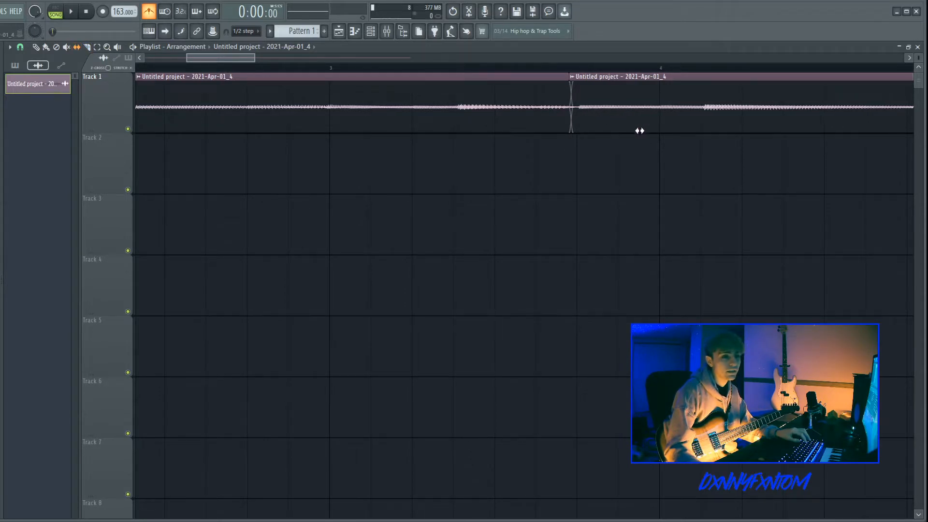
{"action": "left_click", "coordinate": [329, 66]}
{"action": "key", "text": "space"}
{"action": "scroll", "coordinate": [539, 111], "scroll_direction": "down", "scroll_amount": 2}
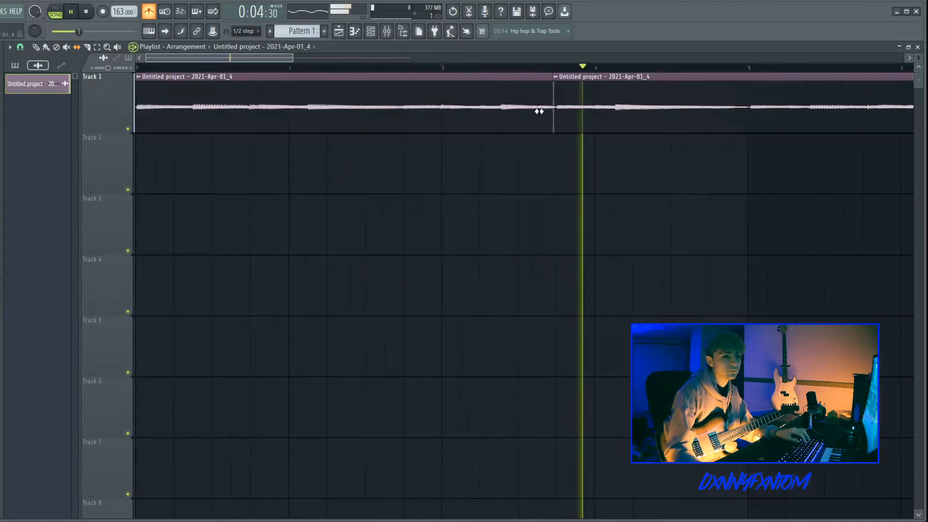
{"action": "scroll", "coordinate": [539, 111], "scroll_direction": "up", "scroll_amount": 3}
{"action": "key", "text": "space"}
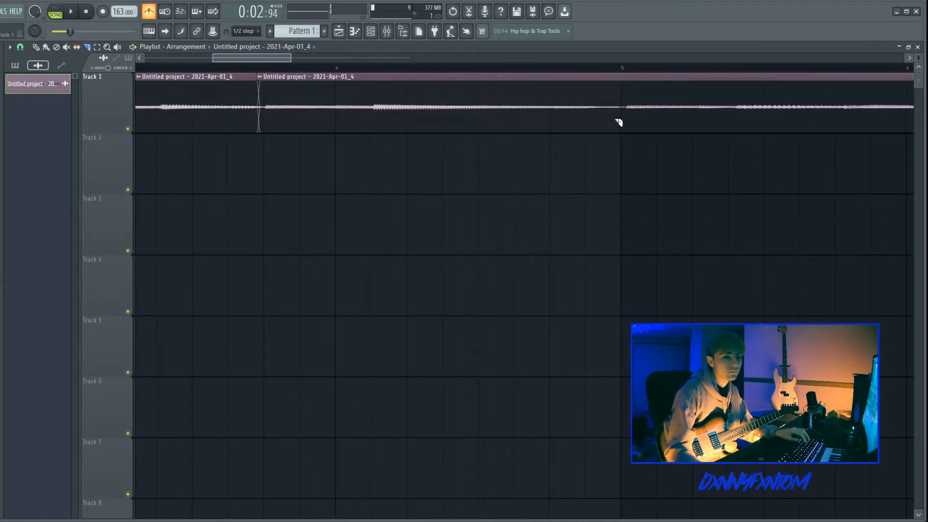
Step: Slice the clip again at bar 5 and play back the arrangement
{"action": "left_click", "coordinate": [617, 122]}
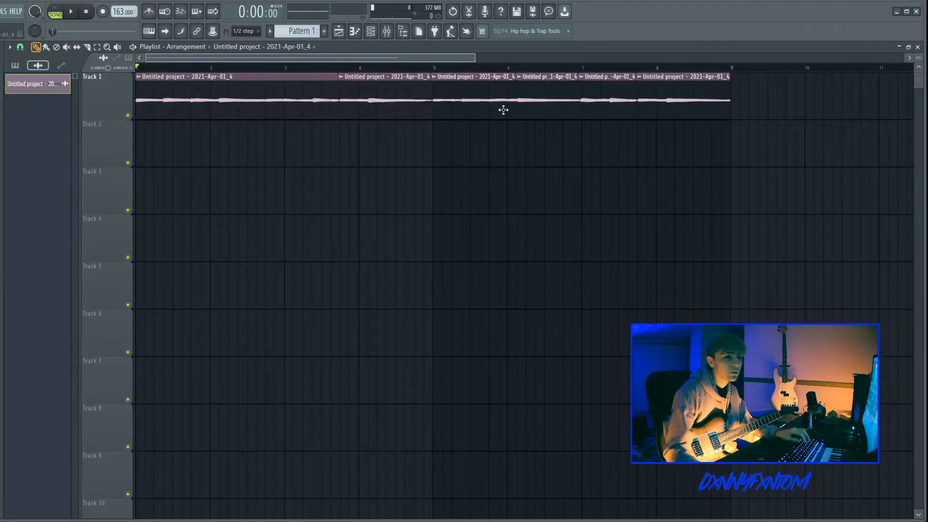
{"action": "key", "text": "space"}
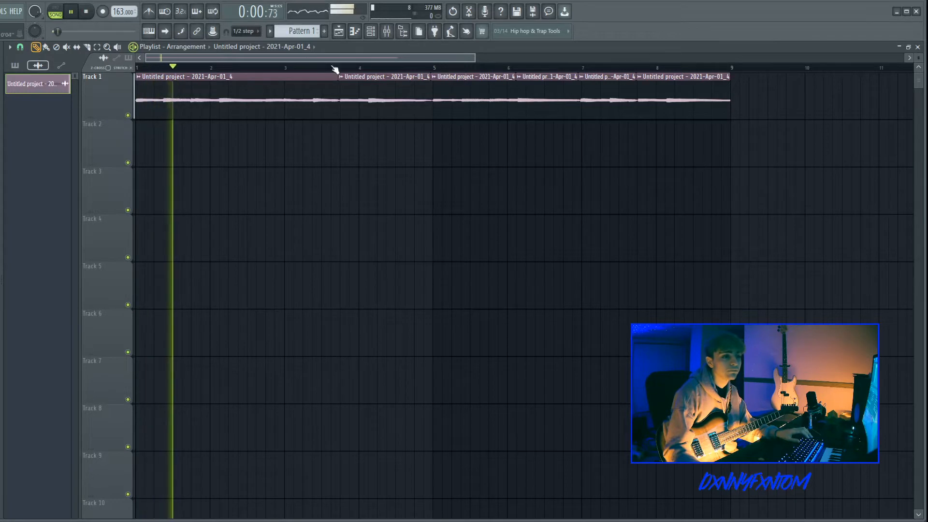
{"action": "key", "text": "space"}
Step: Open the mixer and set Insert 1's audio input to (none)
{"action": "left_click", "coordinate": [392, 34]}
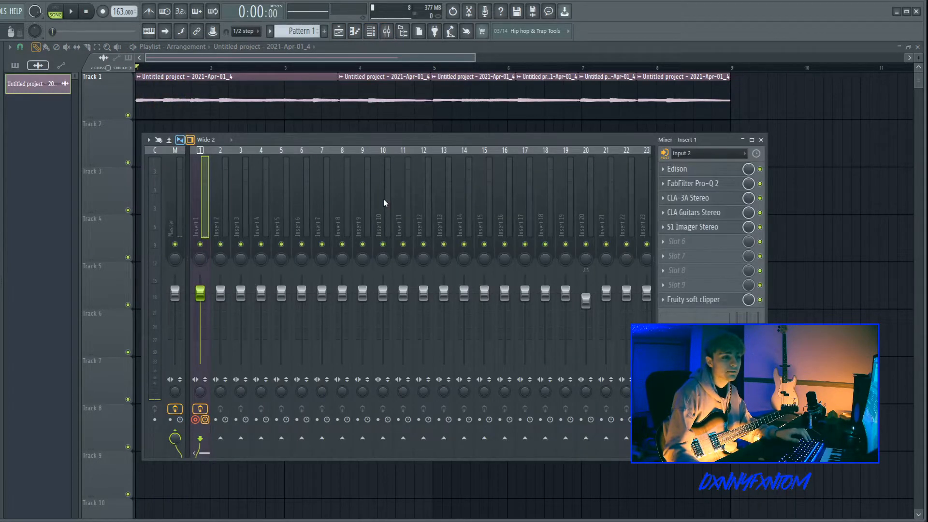
{"action": "left_click", "coordinate": [708, 154]}
{"action": "left_click", "coordinate": [696, 269]}
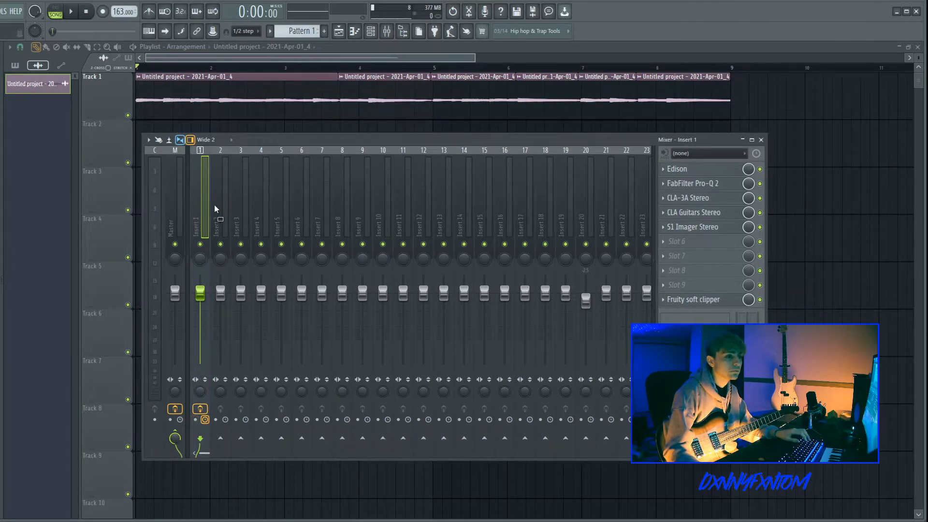
Step: Select Insert 2, set its audio input to Input 2, and open its Edison
{"action": "left_click_drag", "start_coordinate": [215, 209], "coordinate": [220, 212]}
{"action": "left_click_drag", "start_coordinate": [302, 185], "coordinate": [221, 197]}
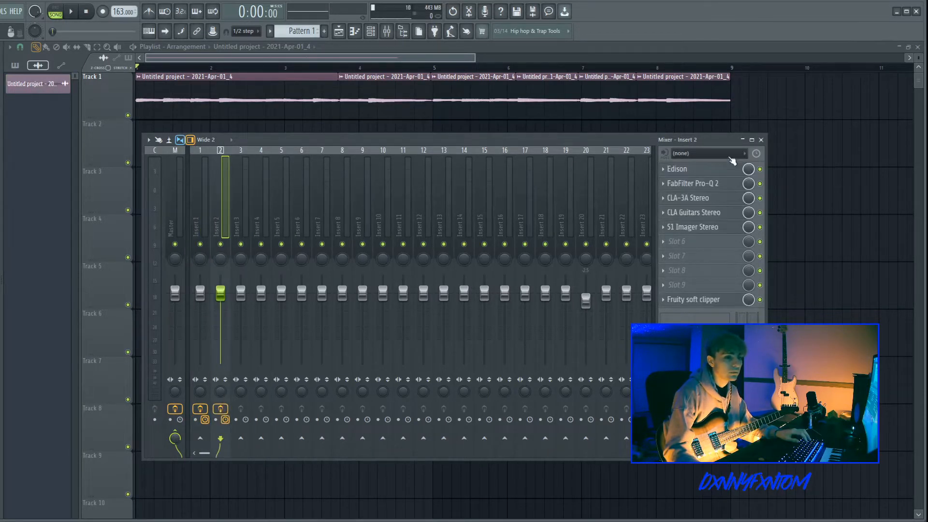
{"action": "left_click", "coordinate": [732, 156]}
{"action": "left_click", "coordinate": [703, 213]}
{"action": "left_click", "coordinate": [701, 169]}
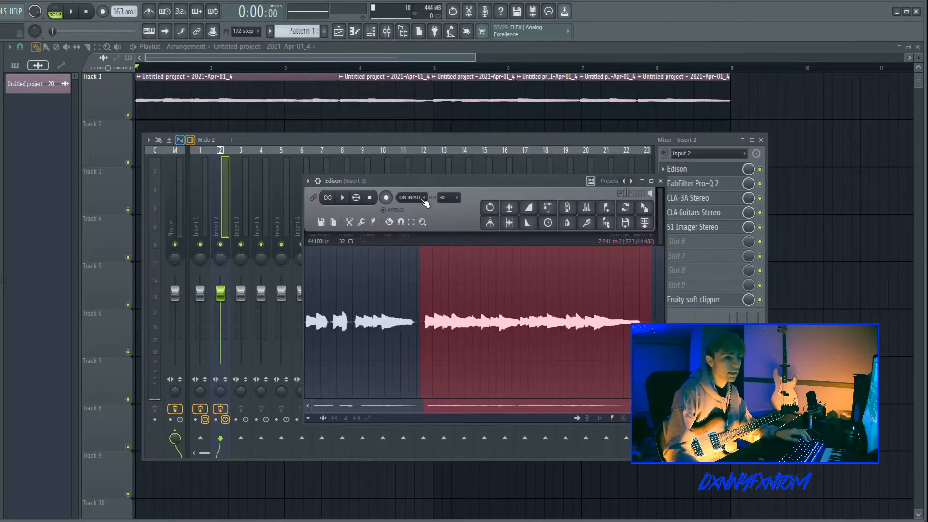
Step: Clear Edison's contents and try recording a take on Insert 2
{"action": "left_click", "coordinate": [322, 225]}
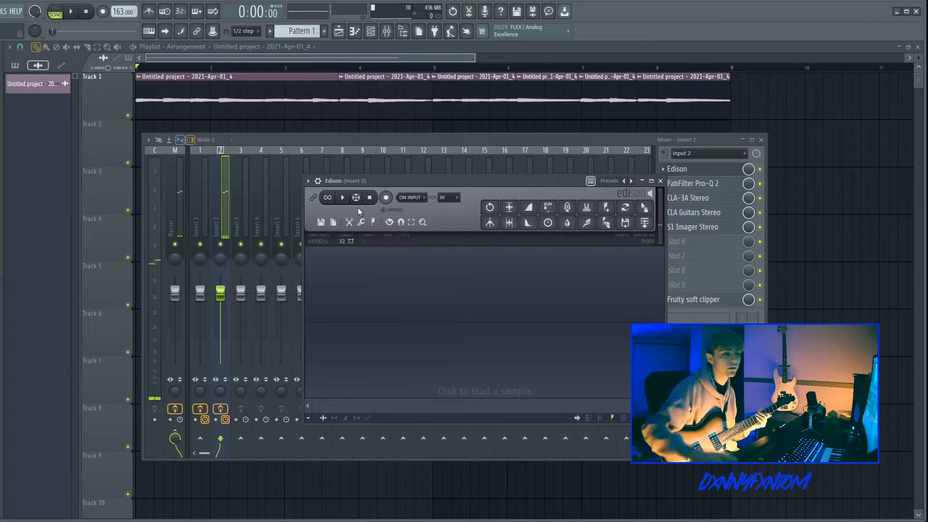
{"action": "left_click", "coordinate": [387, 199]}
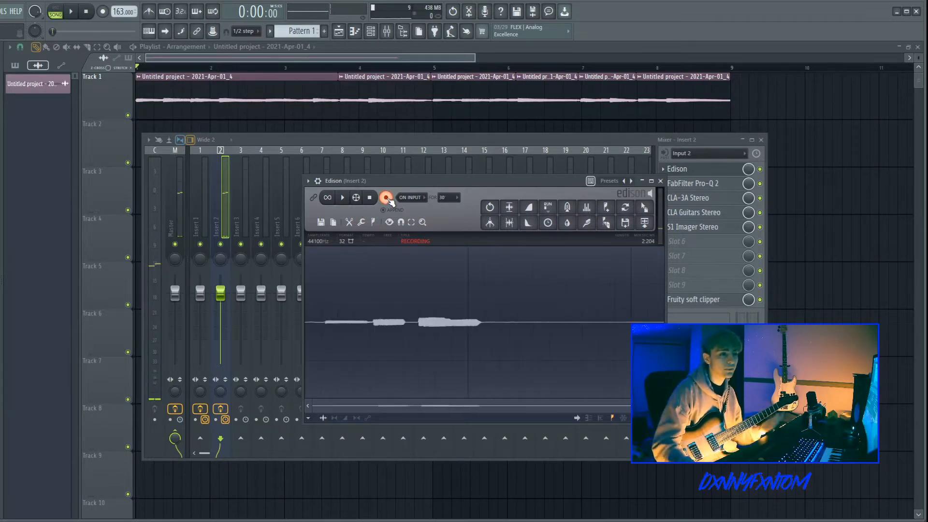
{"action": "left_click", "coordinate": [386, 198]}
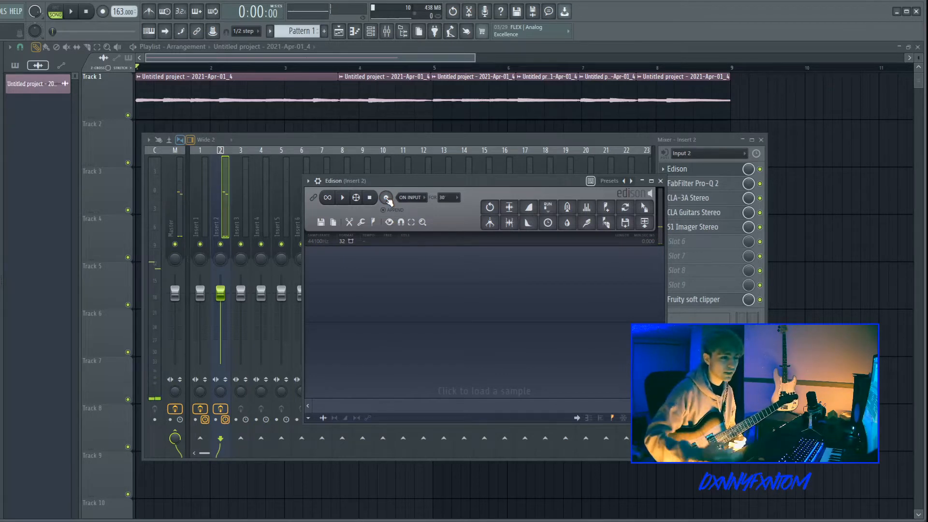
Step: Play back the arrangement and stop it several times
{"action": "left_click", "coordinate": [73, 12]}
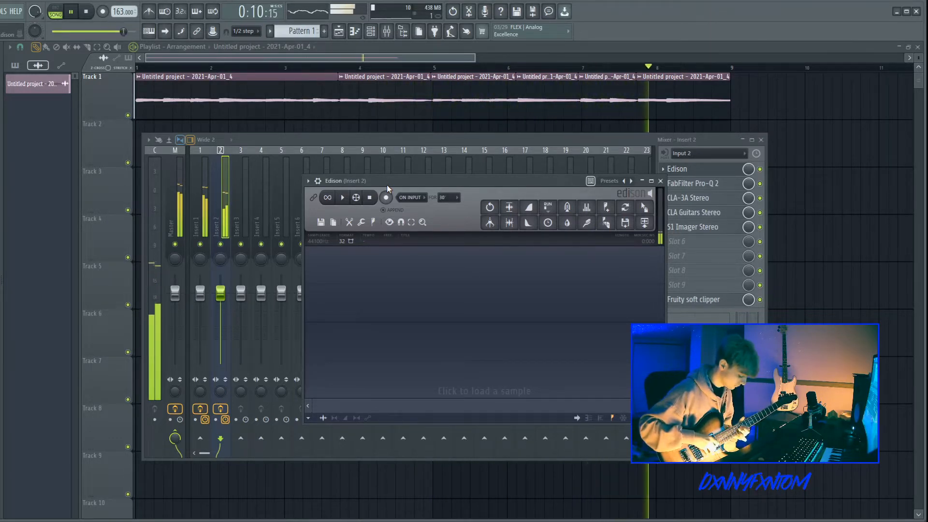
{"action": "key", "text": "space"}
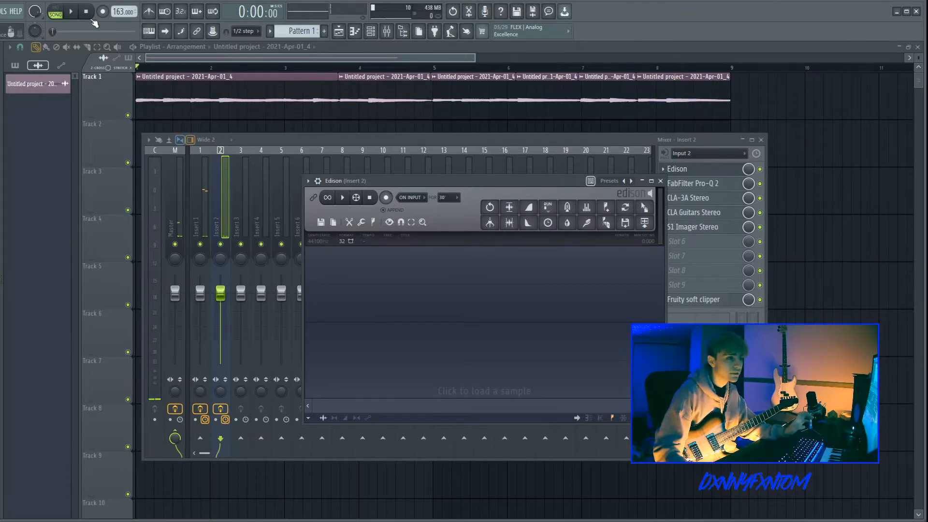
{"action": "left_click", "coordinate": [71, 12]}
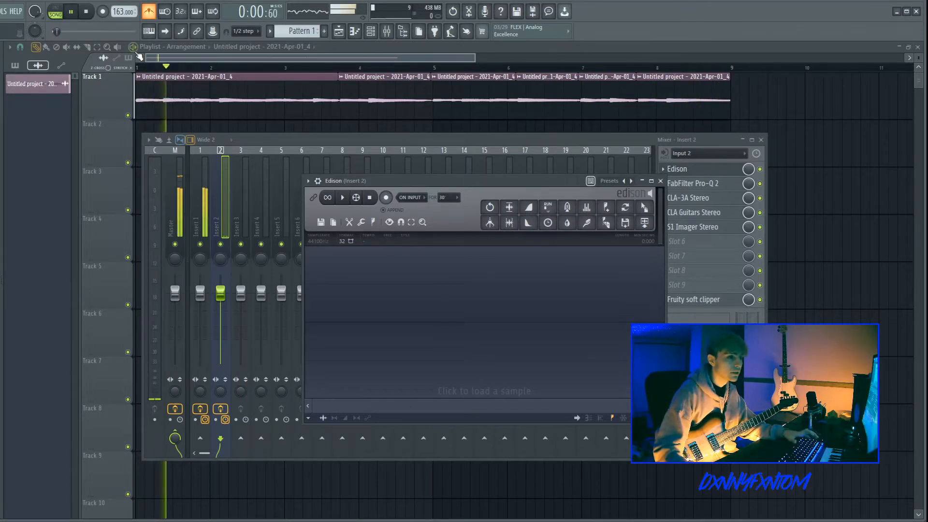
{"action": "left_click", "coordinate": [272, 204]}
{"action": "key", "text": "space"}
{"action": "left_click_drag", "start_coordinate": [586, 306], "coordinate": [586, 312]}
{"action": "key", "text": "space"}
{"action": "key", "text": "space"}
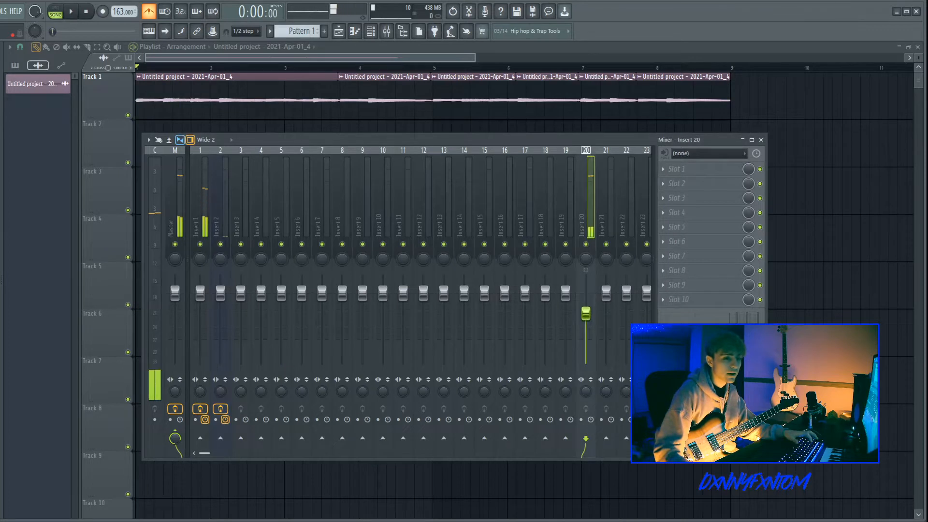
Step: Compare the Edison recordings on Insert 1 and Insert 2, leaving Insert 2's Edison open
{"action": "left_click", "coordinate": [225, 181]}
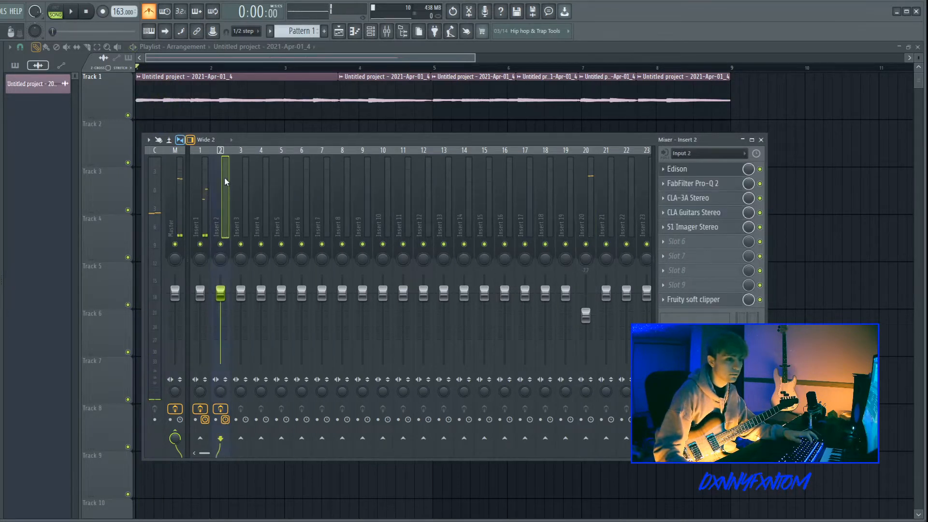
{"action": "left_click", "coordinate": [705, 170]}
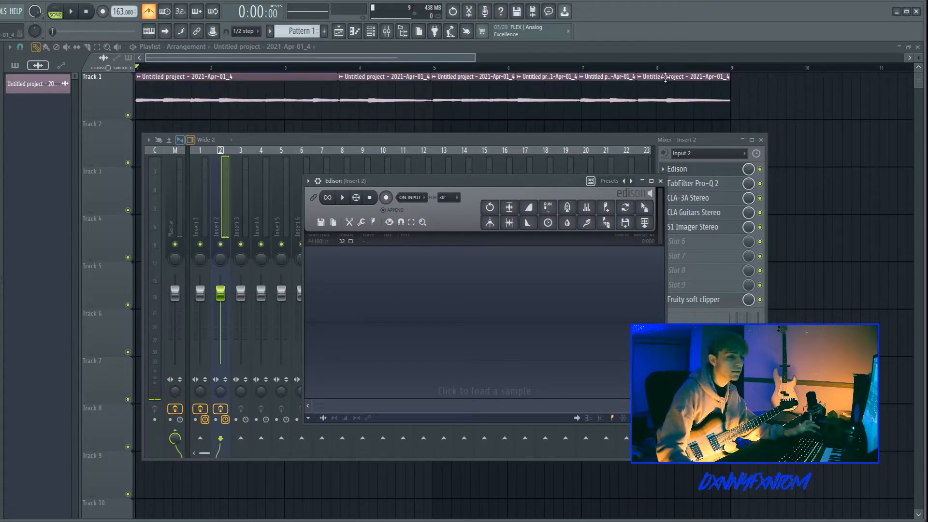
{"action": "left_click", "coordinate": [205, 183]}
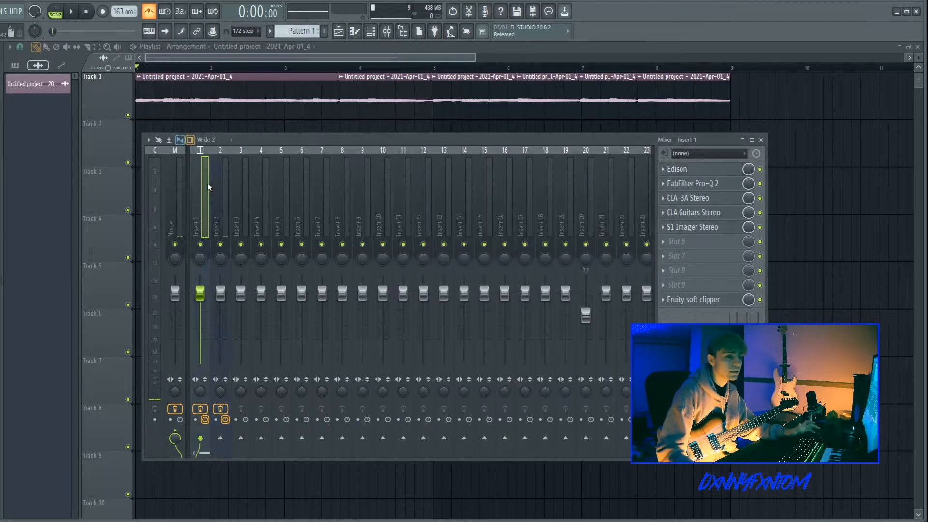
{"action": "left_click", "coordinate": [708, 169]}
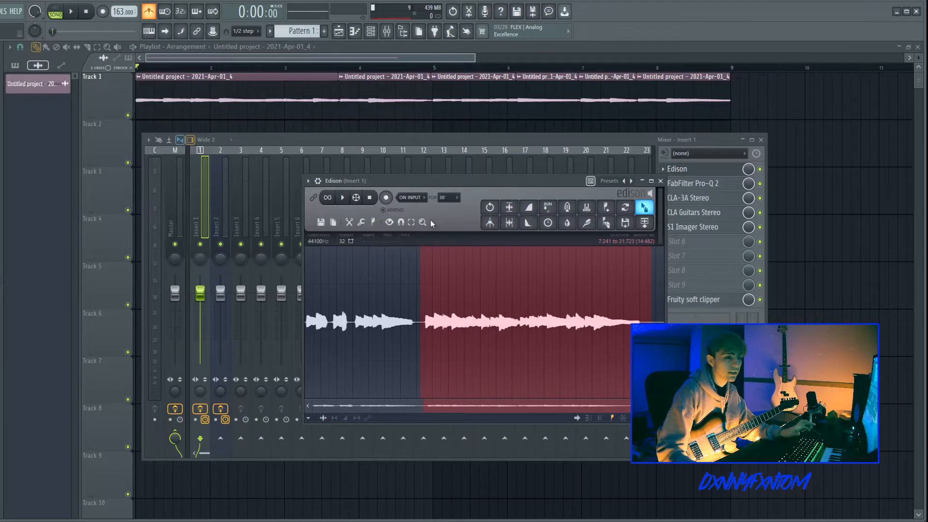
{"action": "left_click", "coordinate": [660, 181]}
{"action": "left_click", "coordinate": [226, 183]}
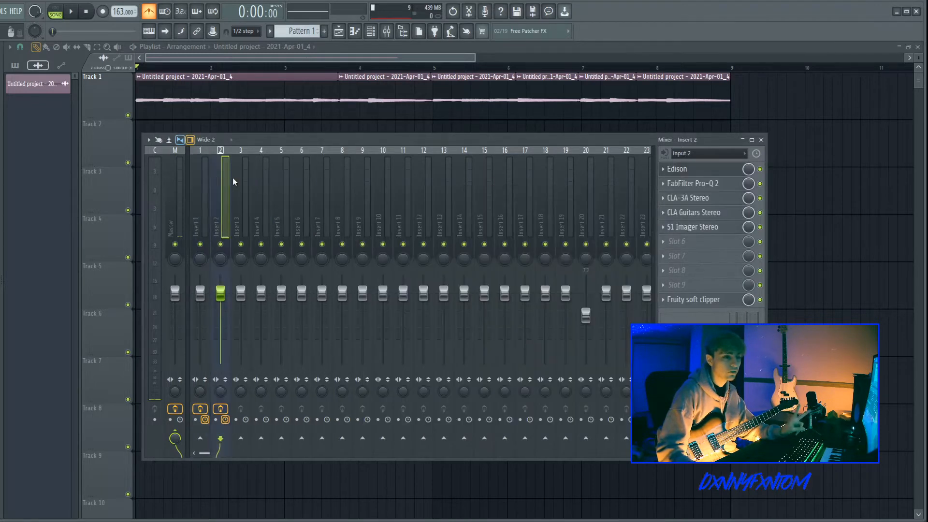
{"action": "left_click", "coordinate": [686, 169]}
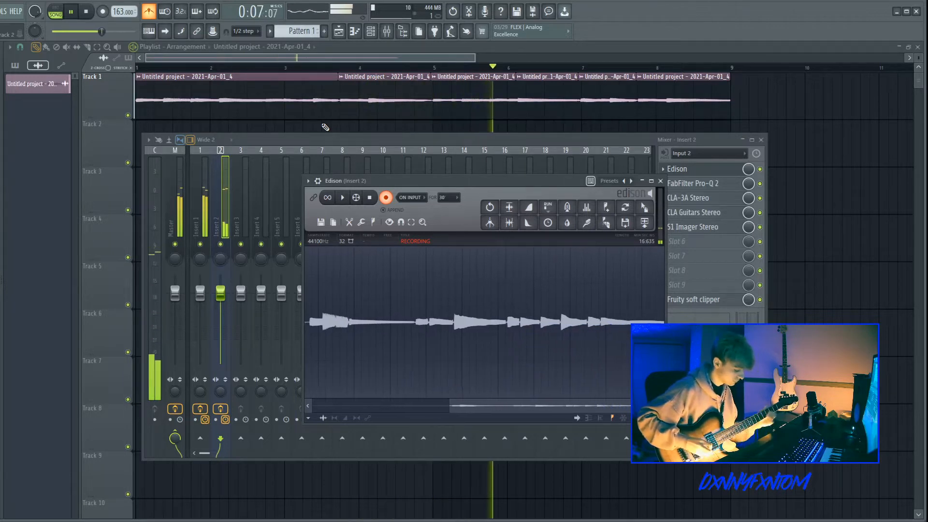
Step: Stop the new guitar recording and drag it from Edison onto Track 2 in the playlist
{"action": "key", "text": "space"}
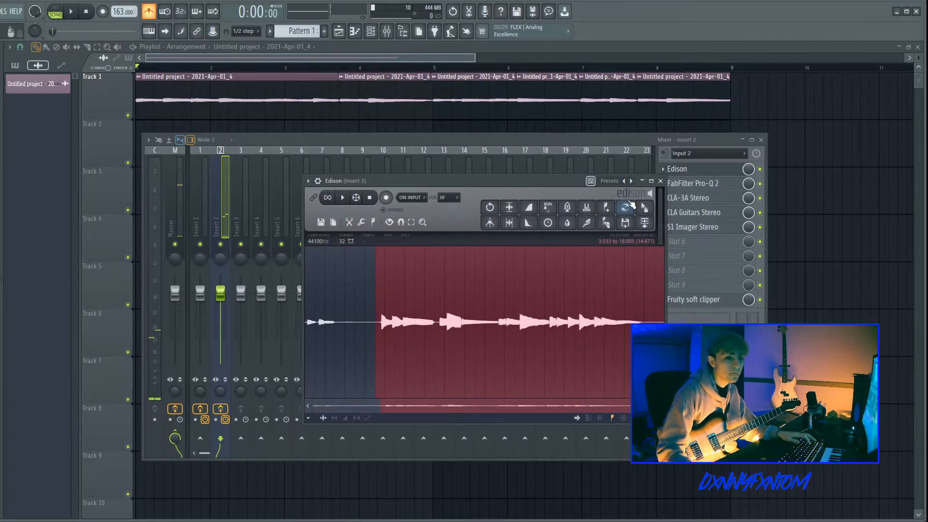
{"action": "left_click_drag", "start_coordinate": [644, 208], "coordinate": [252, 216]}
{"action": "left_click_drag", "start_coordinate": [362, 140], "coordinate": [357, 129]}
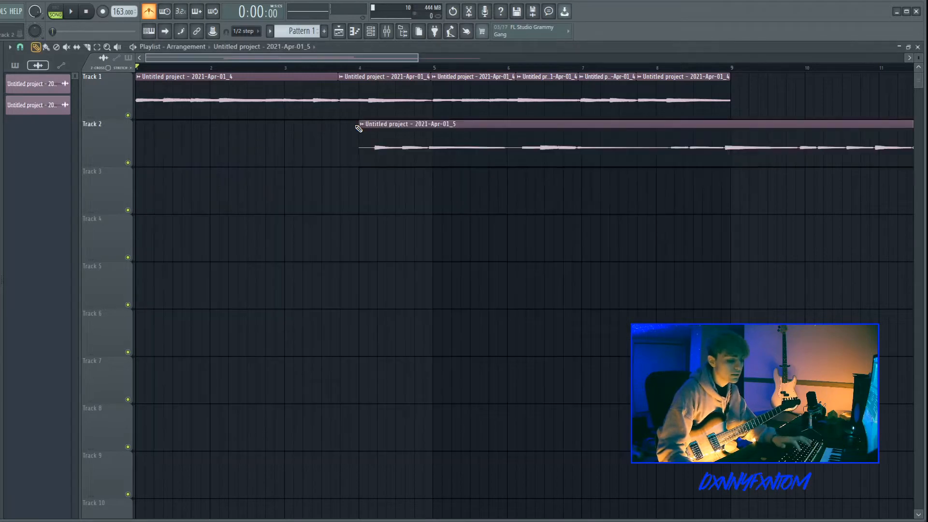
Step: Move the new clip to bar 1 and route it to mixer track 2 in its clip settings
{"action": "left_click_drag", "start_coordinate": [465, 130], "coordinate": [310, 142]}
{"action": "double_click", "coordinate": [310, 142]}
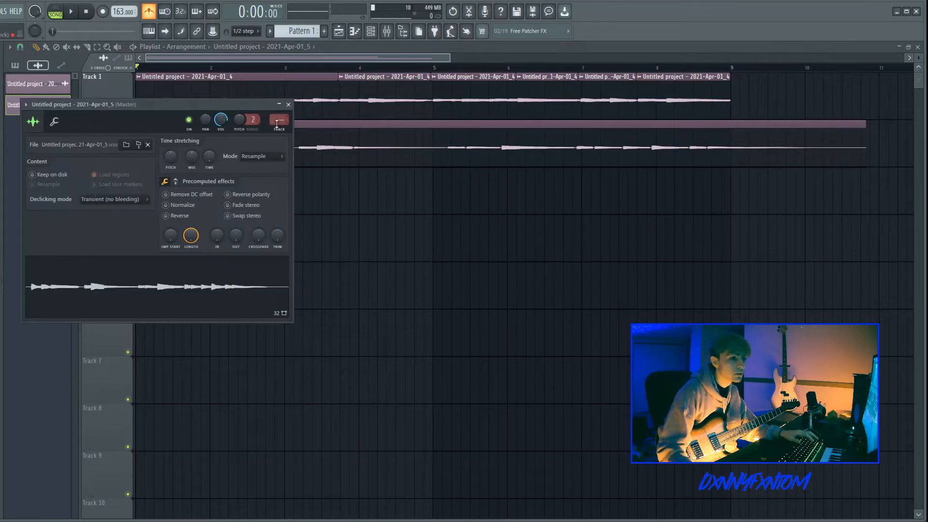
{"action": "right_click", "coordinate": [341, 247]}
{"action": "double_click", "coordinate": [280, 129]}
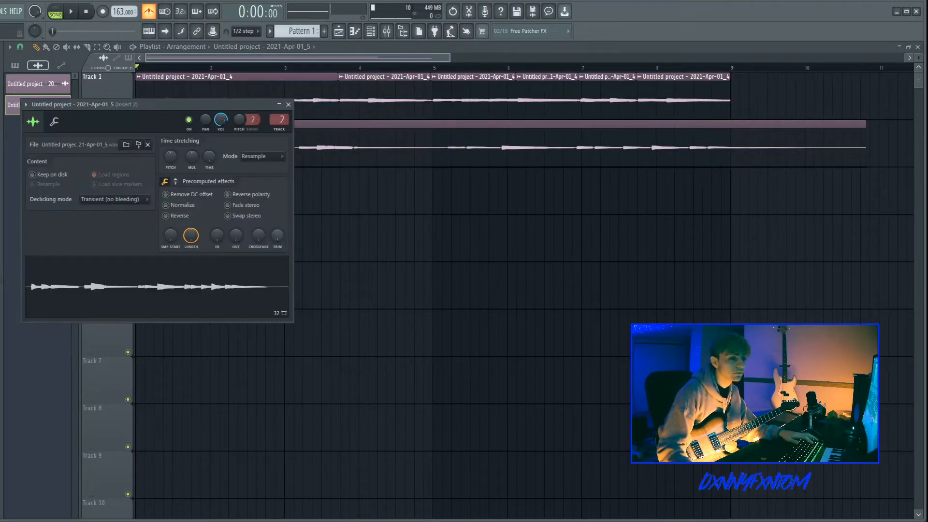
{"action": "left_click_drag", "start_coordinate": [278, 236], "coordinate": [278, 226]}
{"action": "right_click", "coordinate": [493, 228]}
Step: Zoom in on the start of both tracks and audition the new take
{"action": "key", "text": "space"}
{"action": "scroll", "coordinate": [102, 171], "scroll_direction": "up", "scroll_amount": 4}
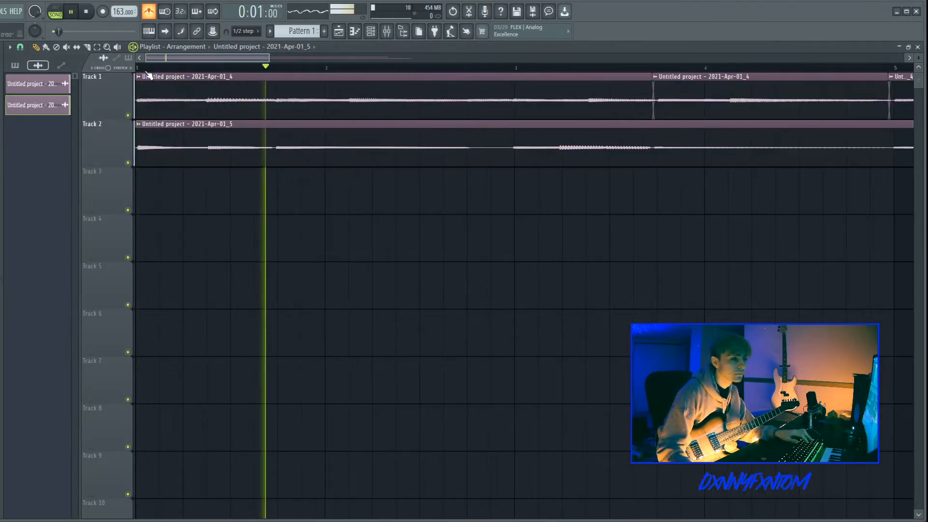
{"action": "scroll", "coordinate": [448, 164], "scroll_direction": "up", "scroll_amount": 1}
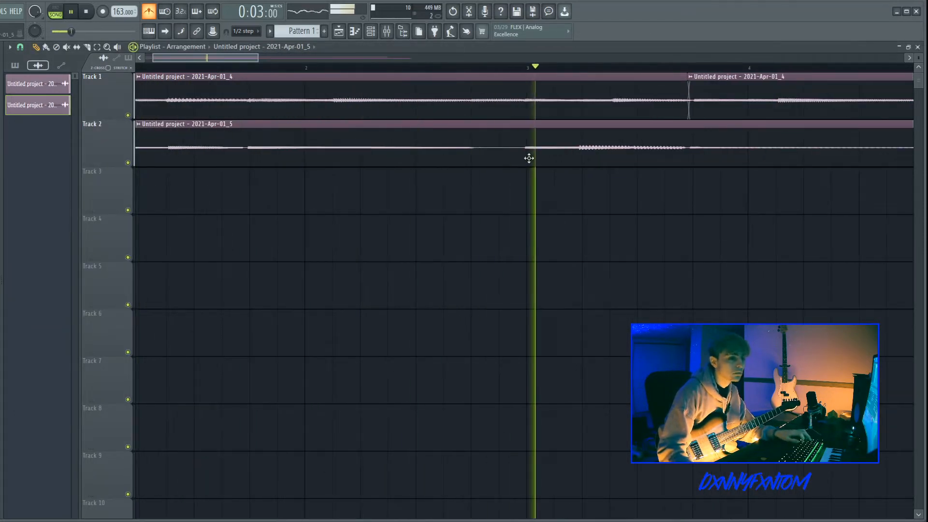
{"action": "key", "text": "space"}
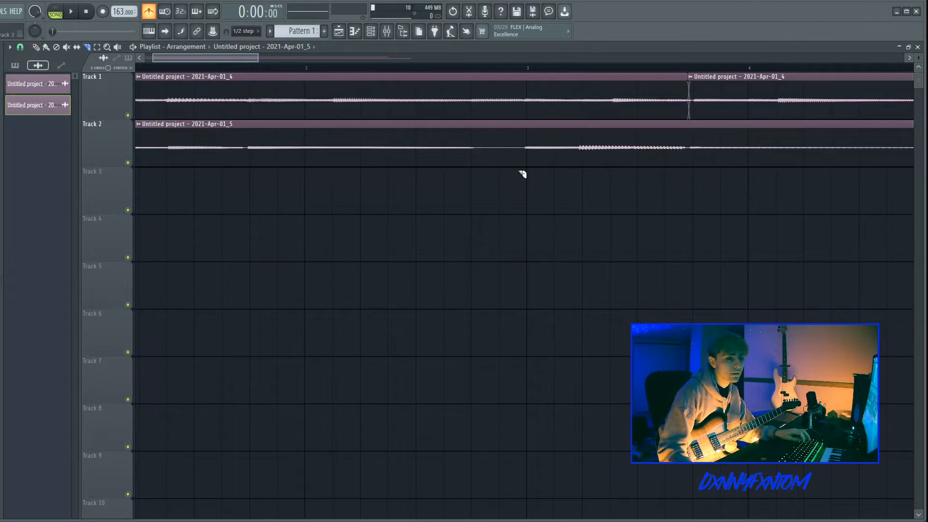
Step: Slice Track 2's clip shortly before bar 3
{"action": "left_click_drag", "start_coordinate": [512, 156], "coordinate": [513, 160]}
{"action": "key", "text": "s"}
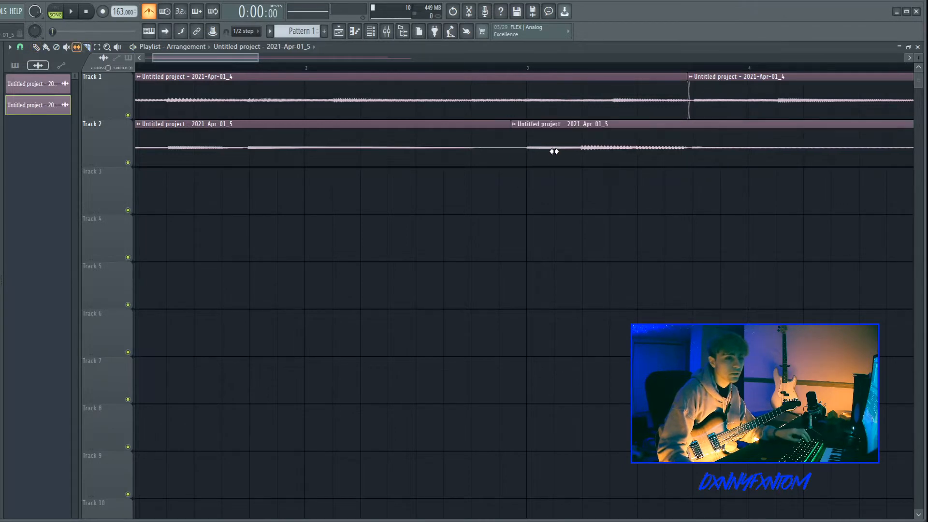
{"action": "double_click", "coordinate": [554, 152]}
{"action": "left_click", "coordinate": [113, 238]}
{"action": "left_click", "coordinate": [468, 206]}
{"action": "scroll", "coordinate": [468, 206], "scroll_direction": "down", "scroll_amount": 4}
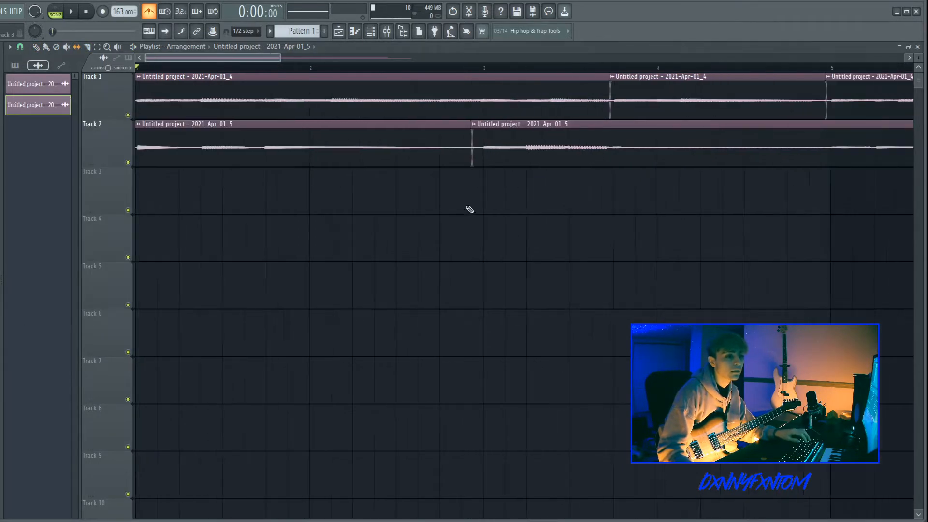
Step: Play the arrangement from bar 2 and zoom in on Track 2
{"action": "scroll", "coordinate": [586, 179], "scroll_direction": "up", "scroll_amount": 2}
{"action": "left_click", "coordinate": [298, 69]}
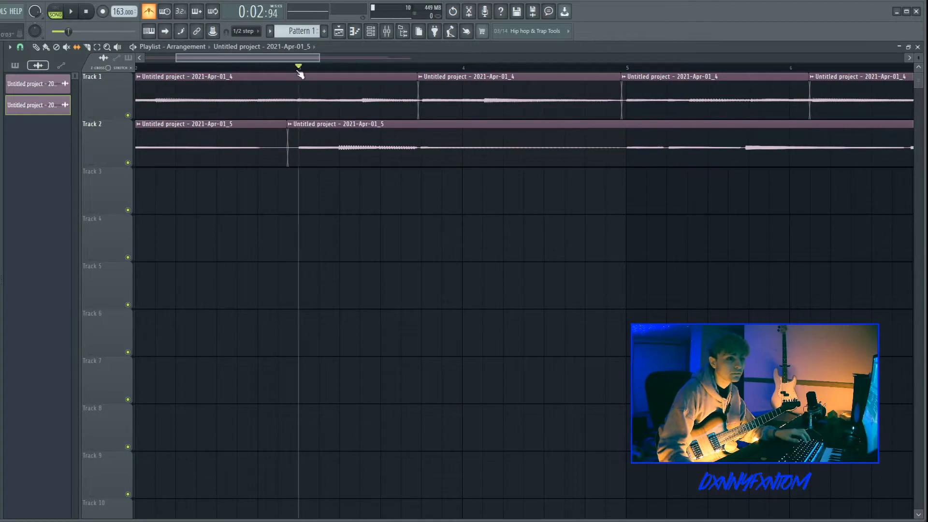
{"action": "key", "text": "space"}
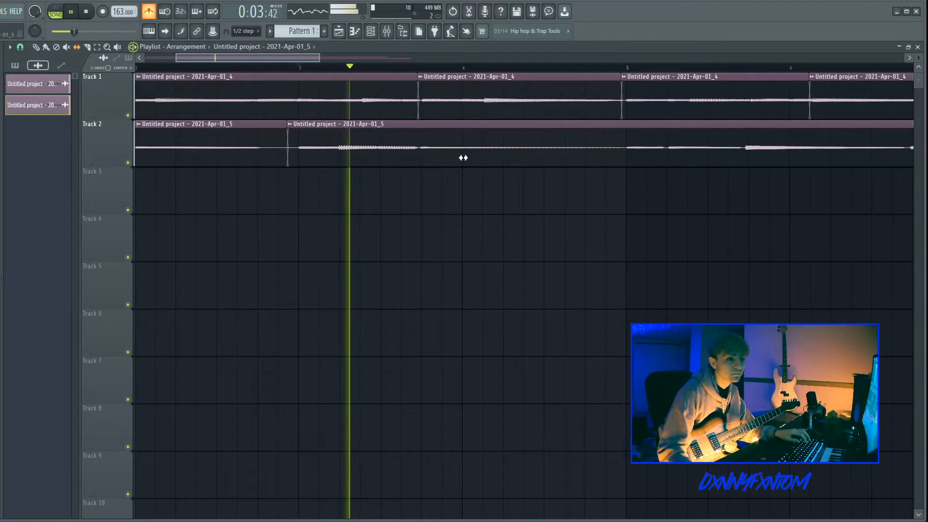
{"action": "scroll", "coordinate": [456, 157], "scroll_direction": "down", "scroll_amount": 3}
{"action": "scroll", "coordinate": [144, 106], "scroll_direction": "up", "scroll_amount": 2}
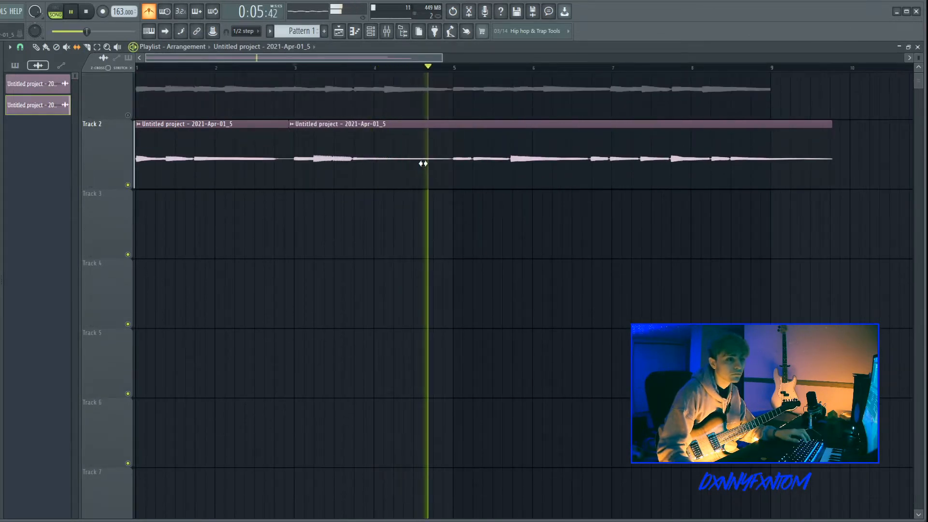
{"action": "scroll", "coordinate": [423, 161], "scroll_direction": "up", "scroll_amount": 3}
{"action": "key", "text": "space"}
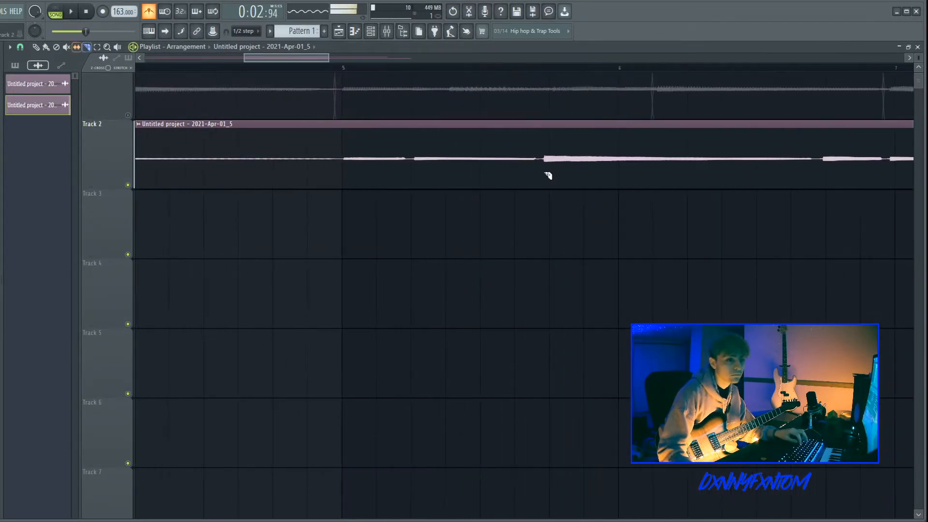
Step: Slice Track 2's clip between bars 5 and 6 and trim the new clip's start slightly later
{"action": "left_click_drag", "start_coordinate": [541, 173], "coordinate": [572, 166]}
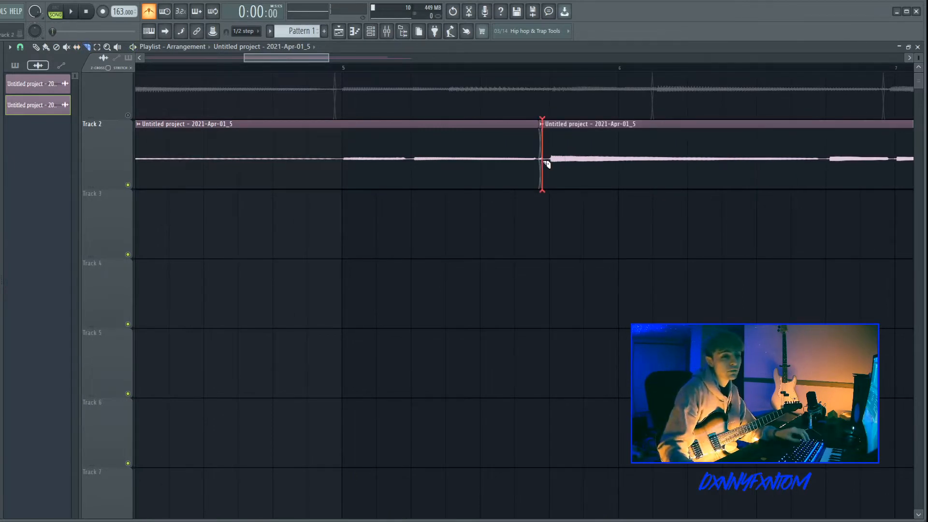
{"action": "left_click_drag", "start_coordinate": [544, 163], "coordinate": [553, 163]}
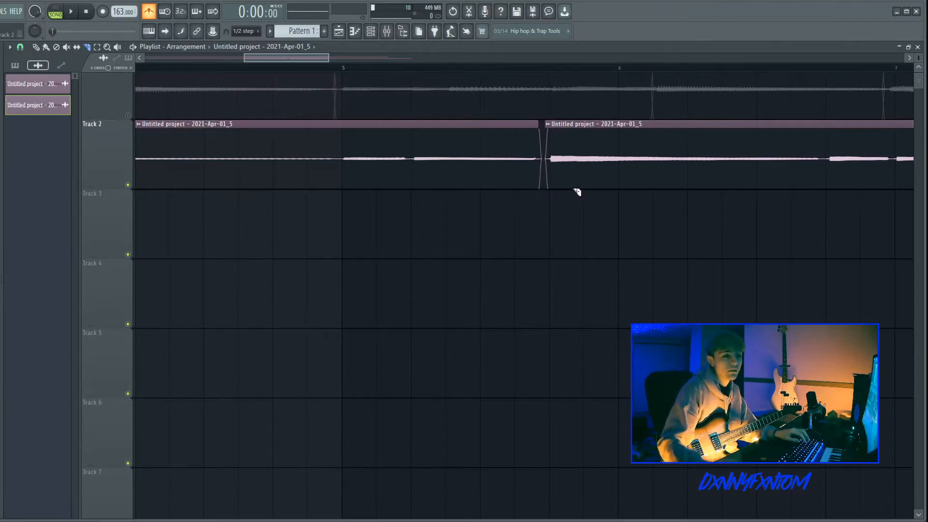
Step: Audition the edited Track 2 clips, zooming in and out around the new cut
{"action": "scroll", "coordinate": [579, 189], "scroll_direction": "down", "scroll_amount": 3}
{"action": "left_click", "coordinate": [467, 64]}
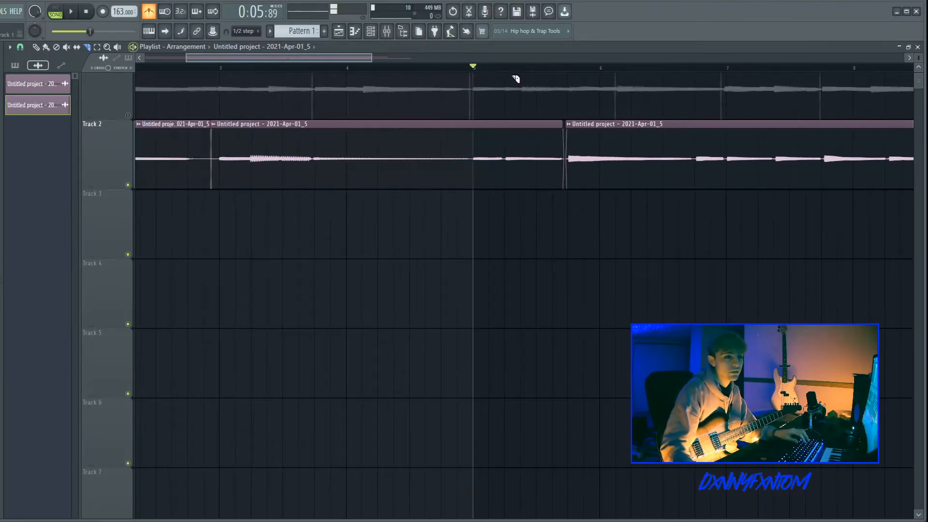
{"action": "scroll", "coordinate": [652, 189], "scroll_direction": "up", "scroll_amount": 2}
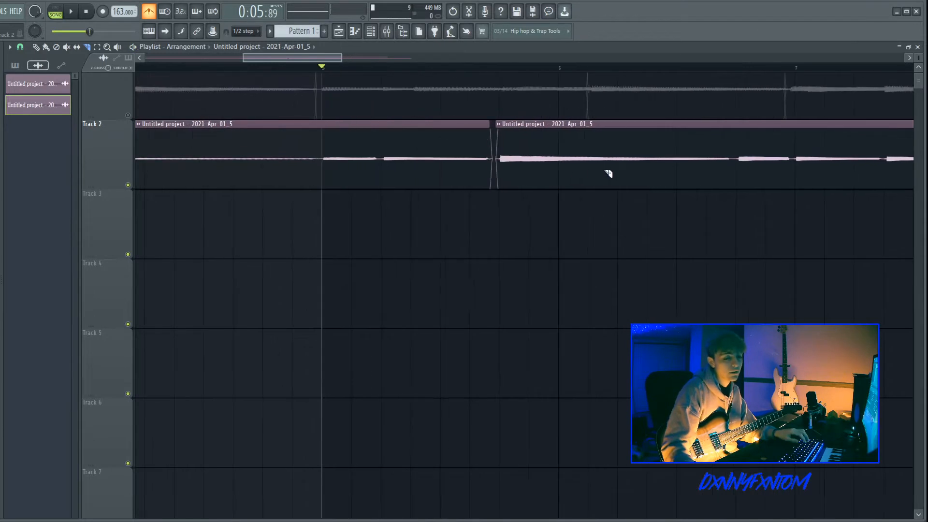
{"action": "scroll", "coordinate": [609, 172], "scroll_direction": "up", "scroll_amount": 4}
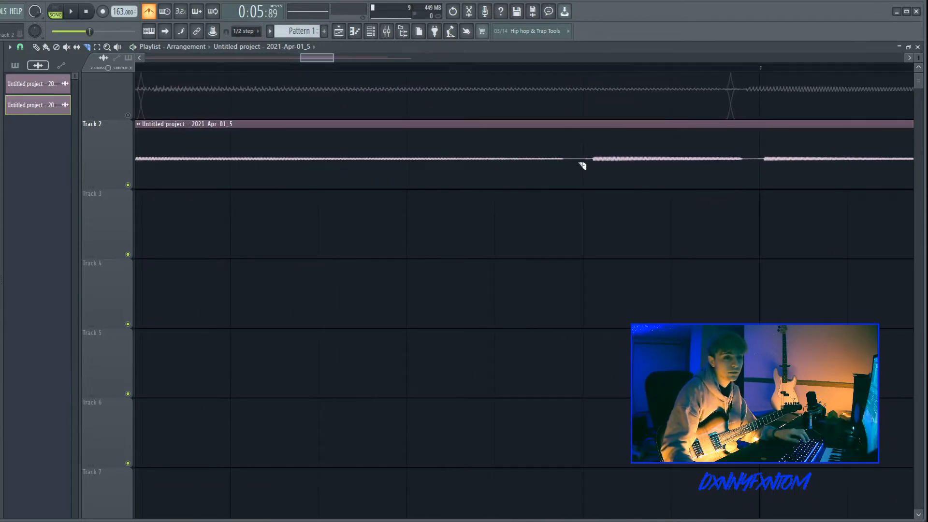
{"action": "scroll", "coordinate": [637, 178], "scroll_direction": "down", "scroll_amount": 3}
{"action": "scroll", "coordinate": [794, 179], "scroll_direction": "down", "scroll_amount": 3}
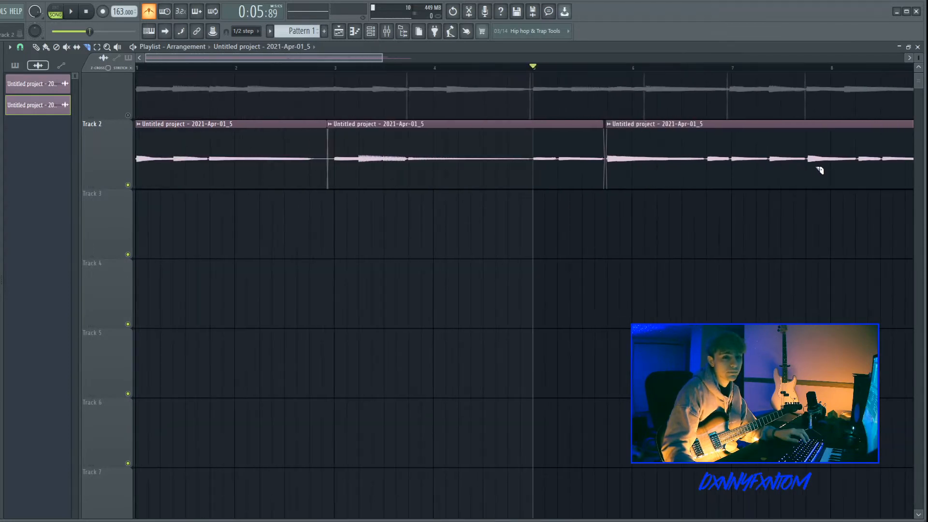
{"action": "scroll", "coordinate": [817, 170], "scroll_direction": "up", "scroll_amount": 5}
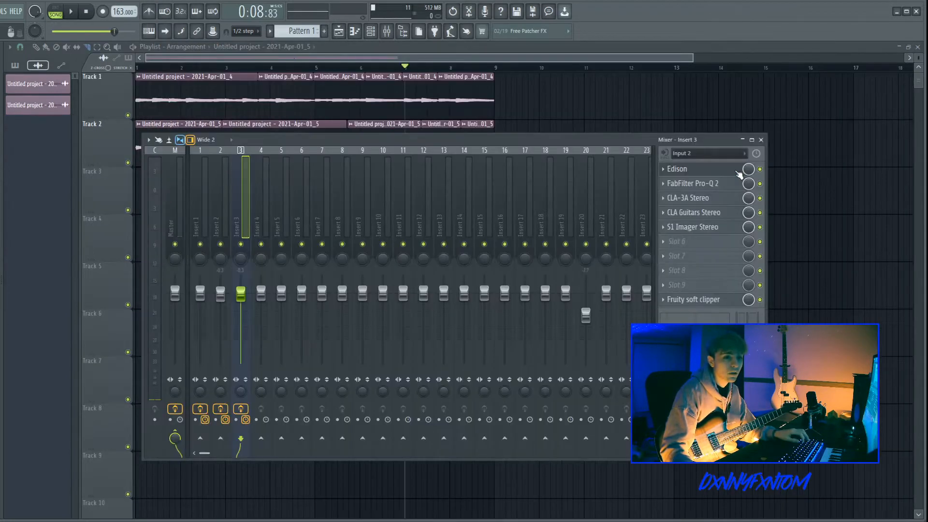
Step: Open Edison on mixer Insert 3 and record a new guitar take from the start of the arrangement
{"action": "left_click", "coordinate": [721, 171]}
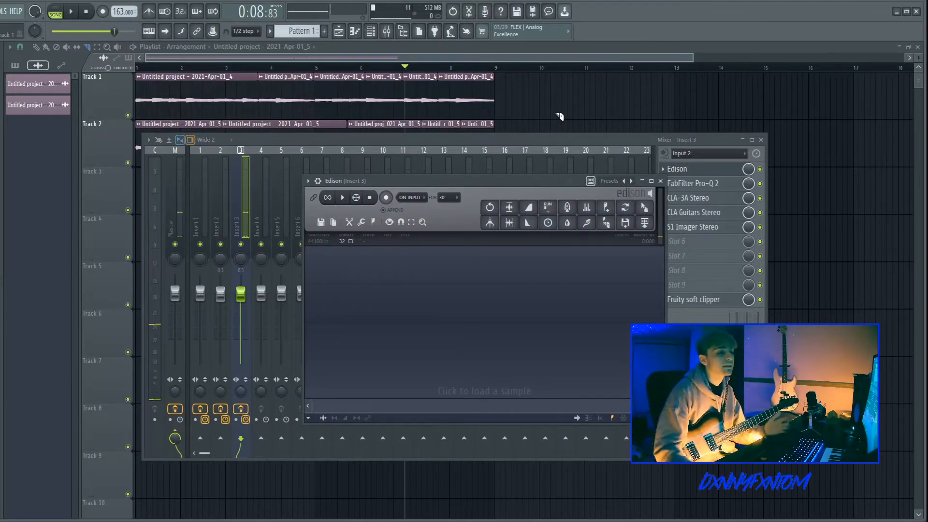
{"action": "left_click", "coordinate": [244, 190]}
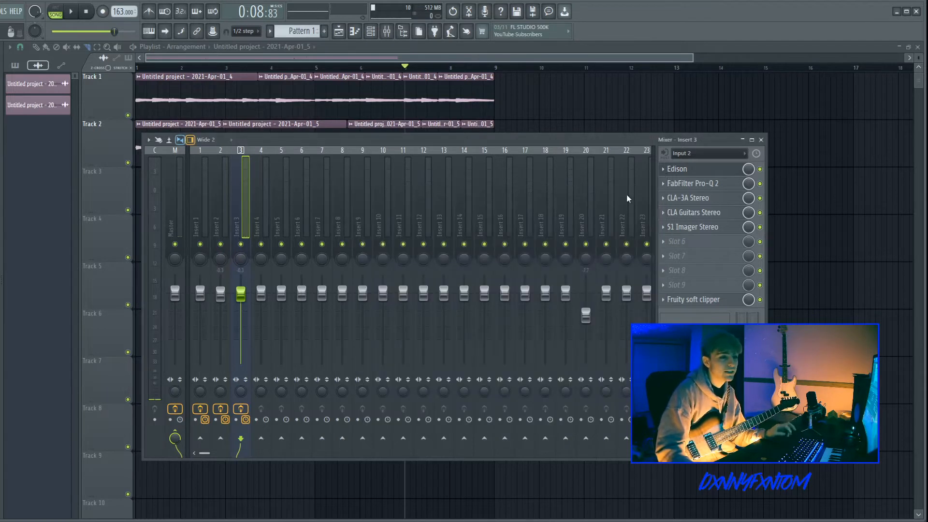
{"action": "left_click", "coordinate": [686, 171]}
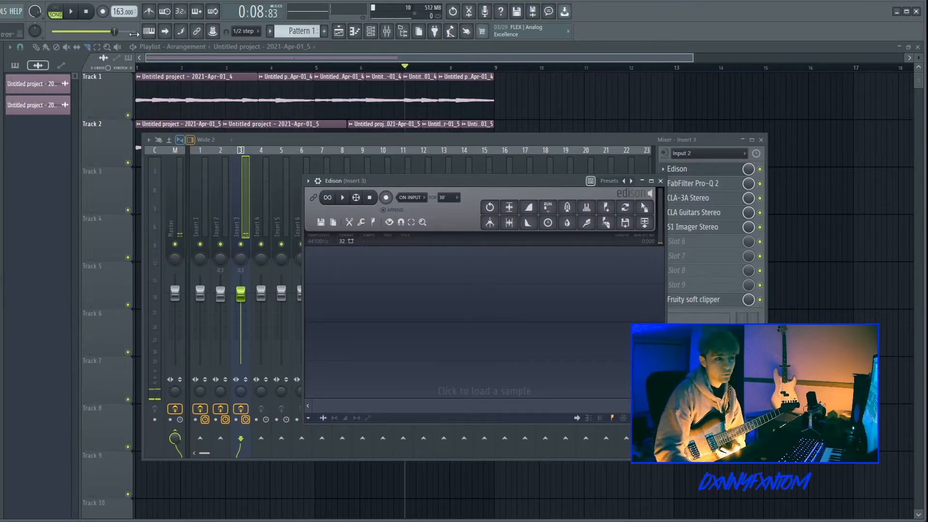
{"action": "left_click", "coordinate": [86, 11]}
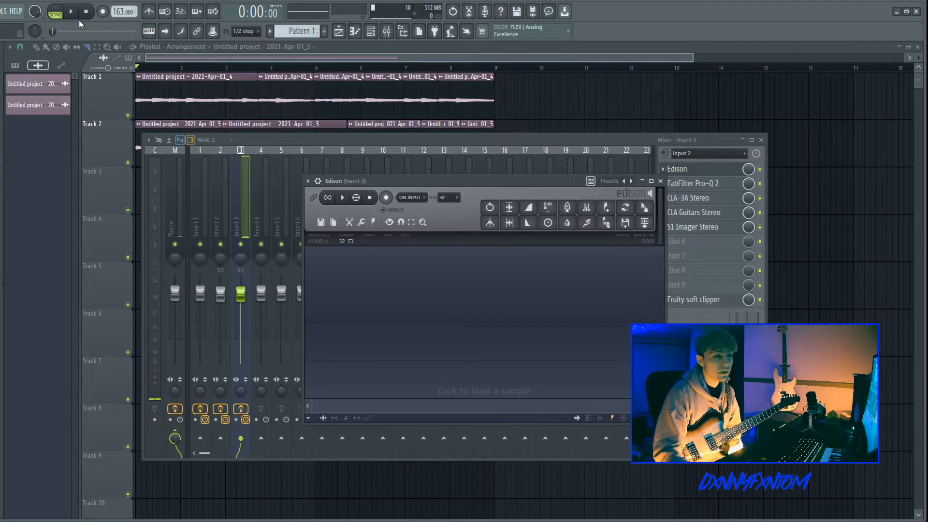
{"action": "left_click", "coordinate": [71, 12]}
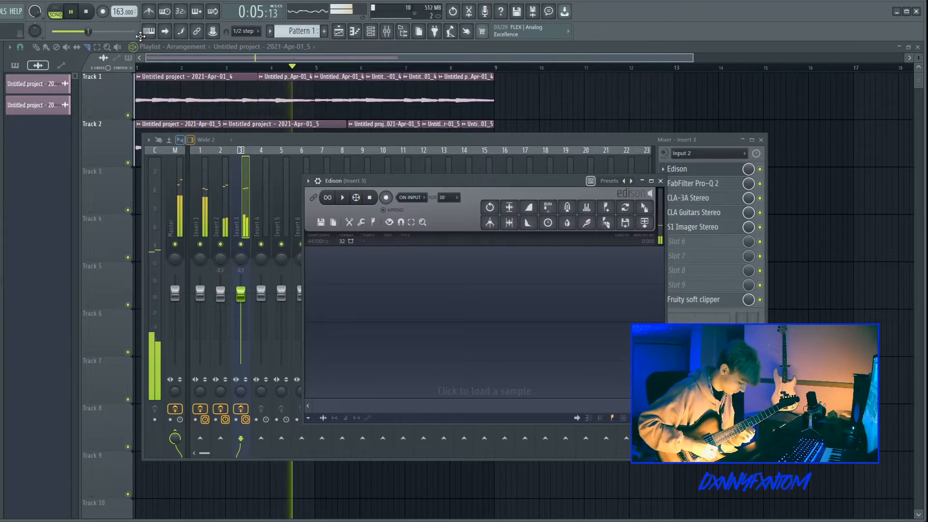
{"action": "key", "text": "space"}
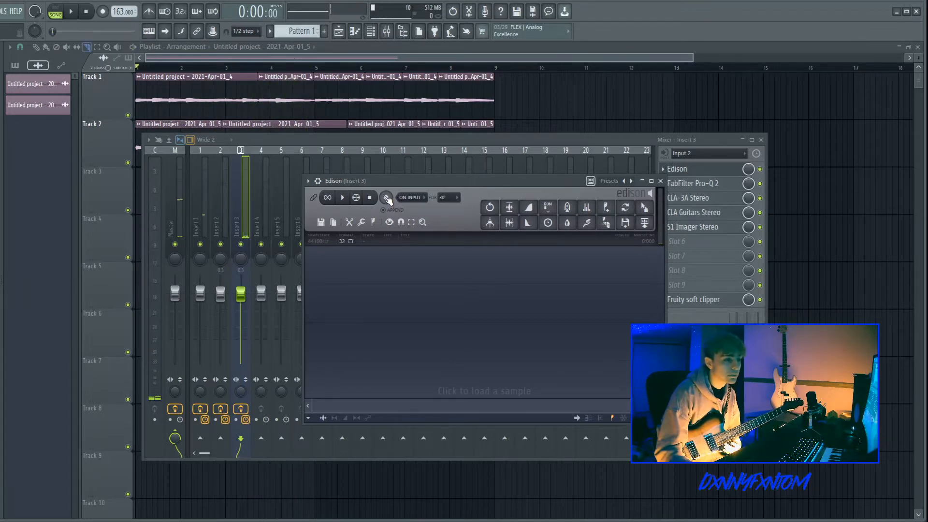
{"action": "left_click", "coordinate": [387, 198]}
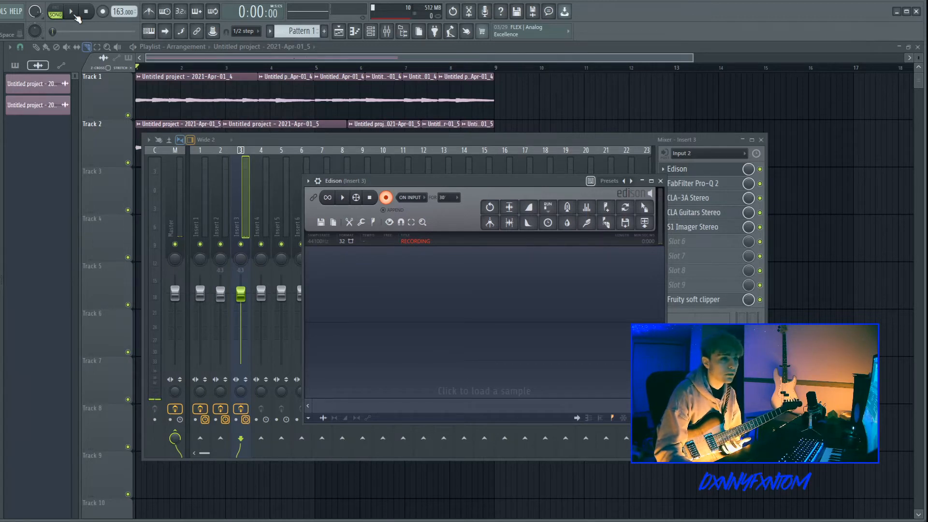
{"action": "left_click", "coordinate": [72, 13]}
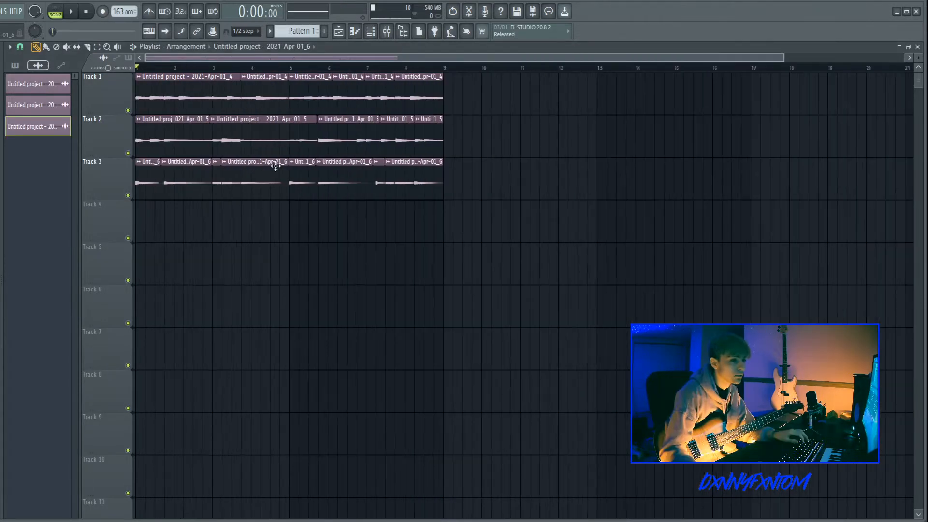
Step: Play back the three edited guitar tracks in the playlist
{"action": "key", "text": "space"}
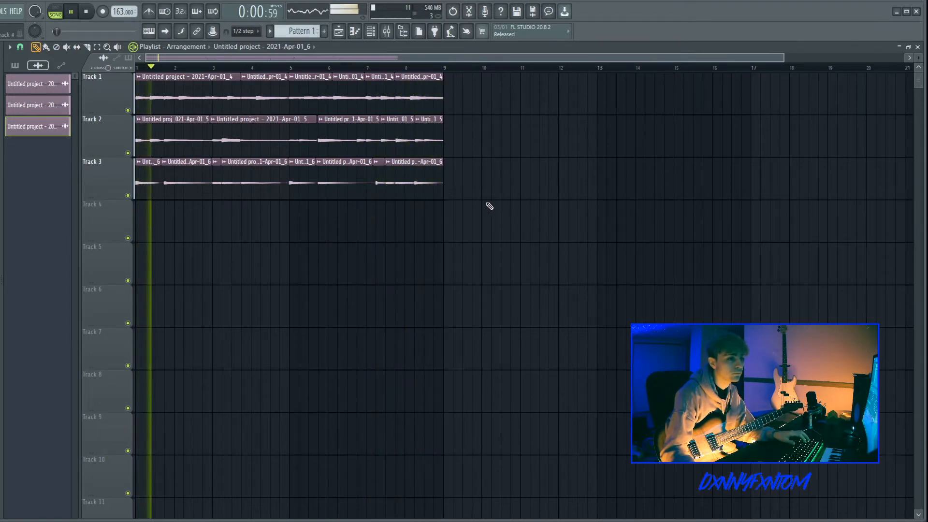
{"action": "key", "text": "space"}
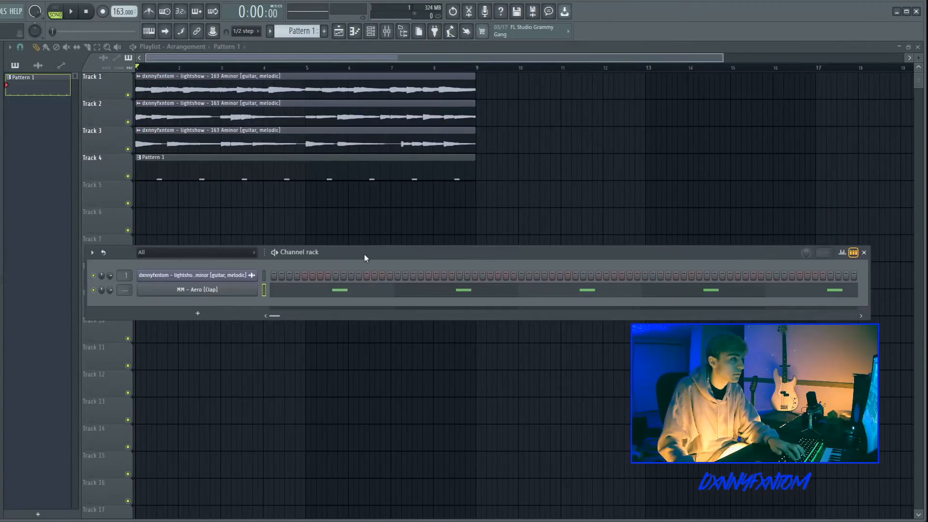
{"action": "key", "text": "space"}
{"action": "left_click_drag", "start_coordinate": [364, 254], "coordinate": [401, 248]}
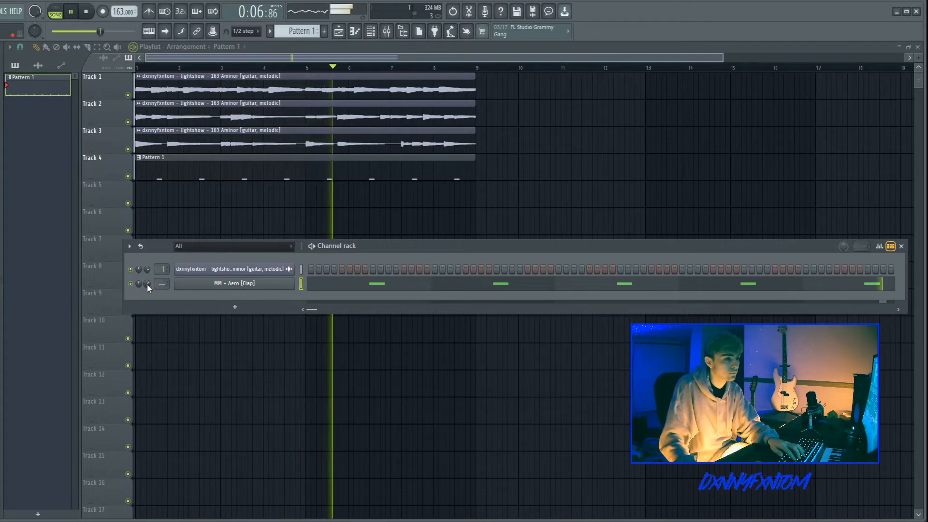
Step: Open the mixer in the lightshow beat project and play the pattern to check the channel levels
{"action": "key", "text": "space"}
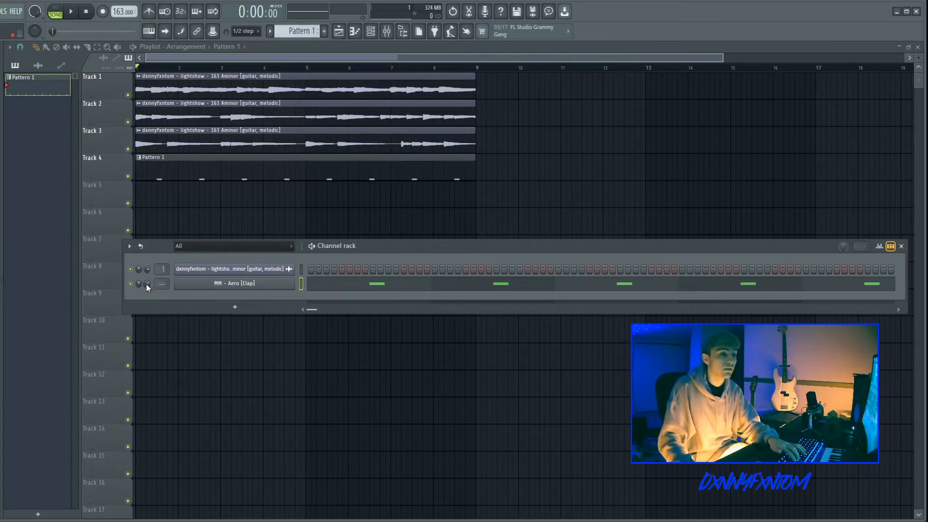
{"action": "left_click", "coordinate": [386, 31]}
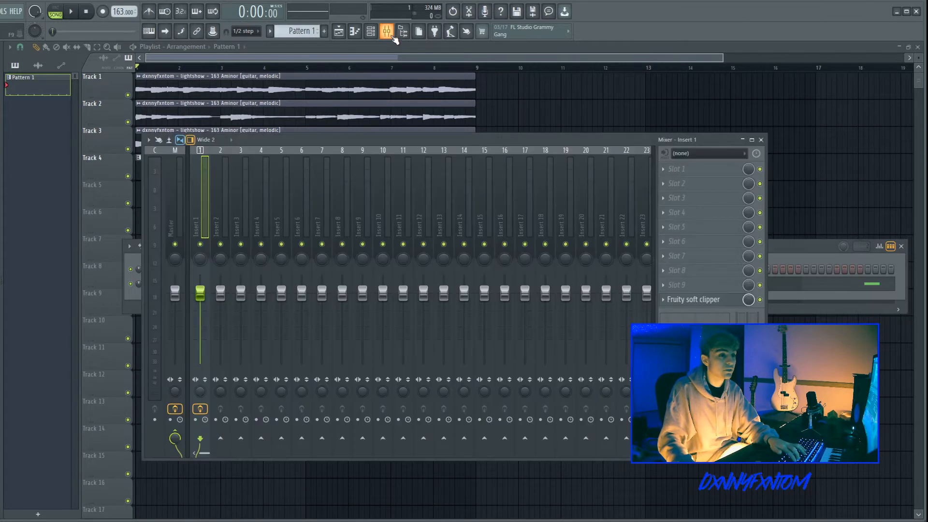
{"action": "key", "text": "space"}
{"action": "key", "text": "space"}
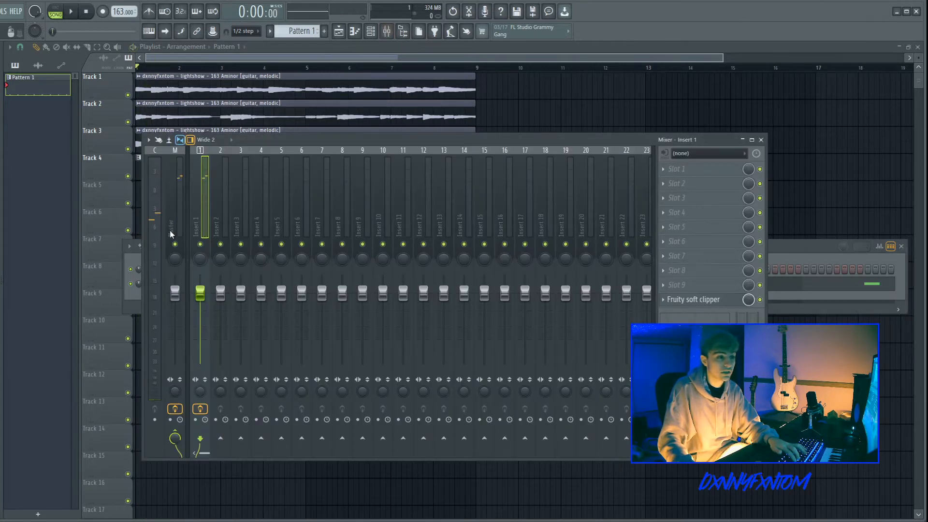
{"action": "key", "text": "space"}
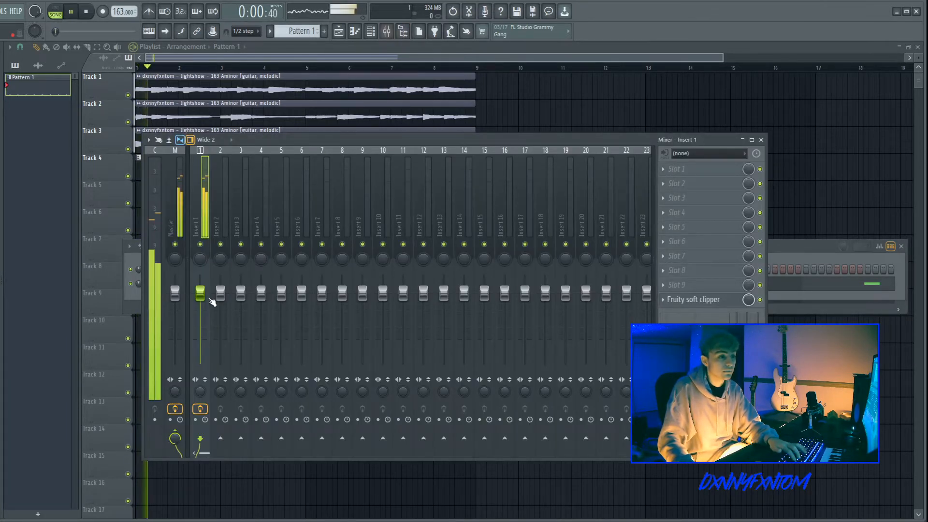
{"action": "key", "text": "space"}
Step: Lower the hihat 9 channel's volume slightly in the channel rack while the pattern plays
{"action": "left_click", "coordinate": [370, 31]}
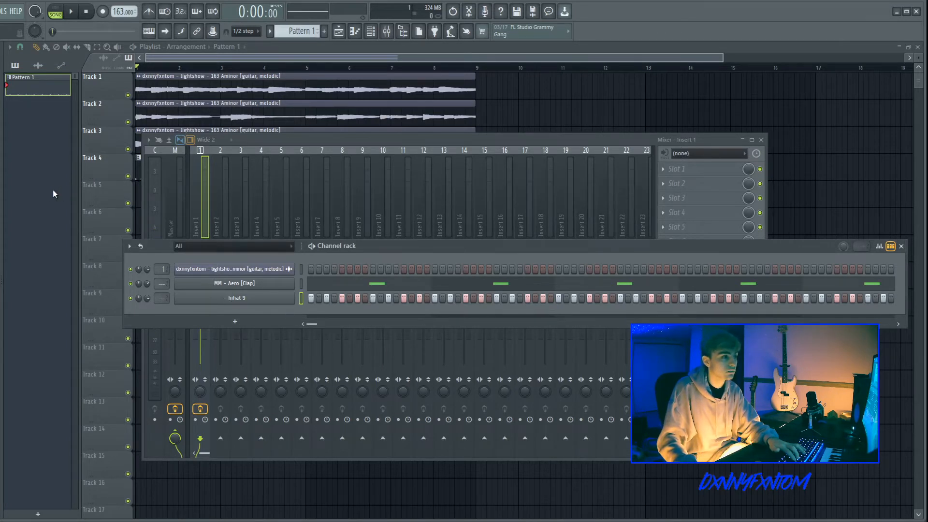
{"action": "key", "text": "space"}
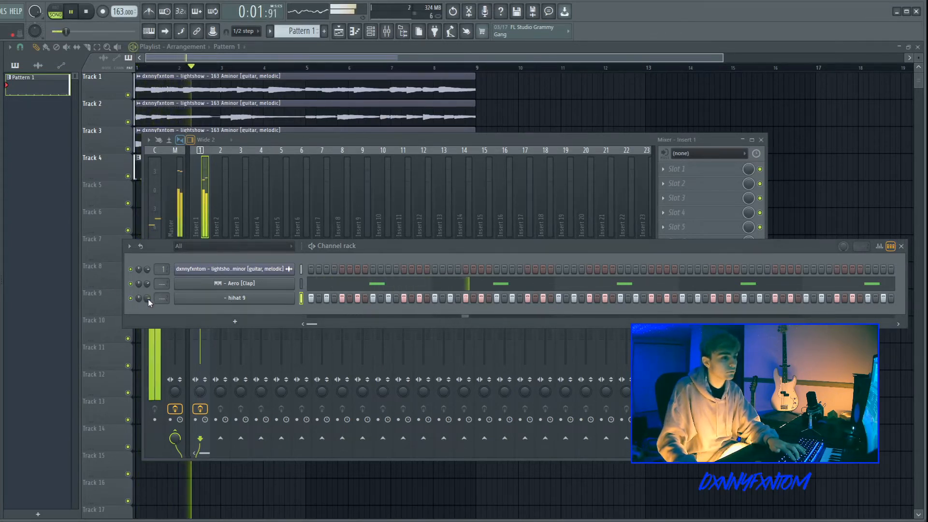
{"action": "left_click_drag", "start_coordinate": [147, 299], "coordinate": [147, 307]}
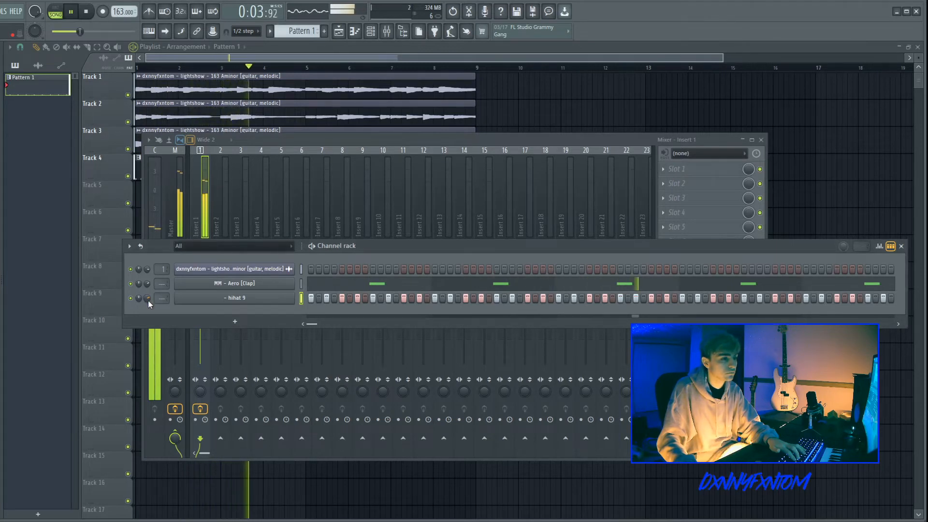
{"action": "key", "text": "space"}
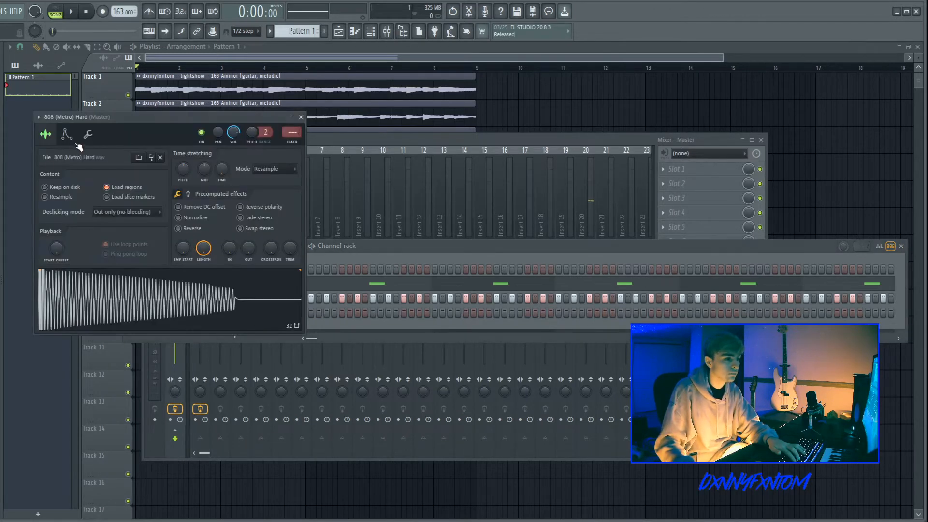
Step: Open the 808 (Metro) Hard channel's piano roll and move the A5 note to the start of the pattern
{"action": "left_click", "coordinate": [67, 135]}
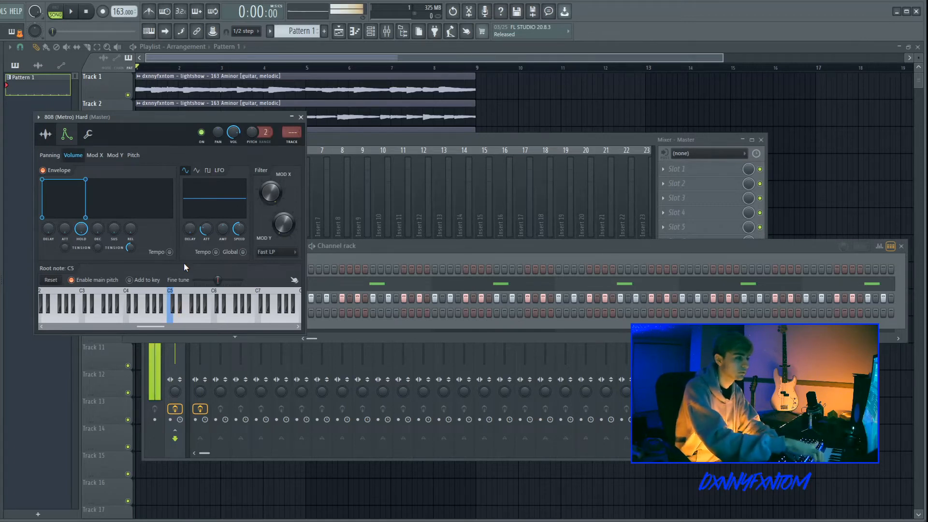
{"action": "key", "text": "F7"}
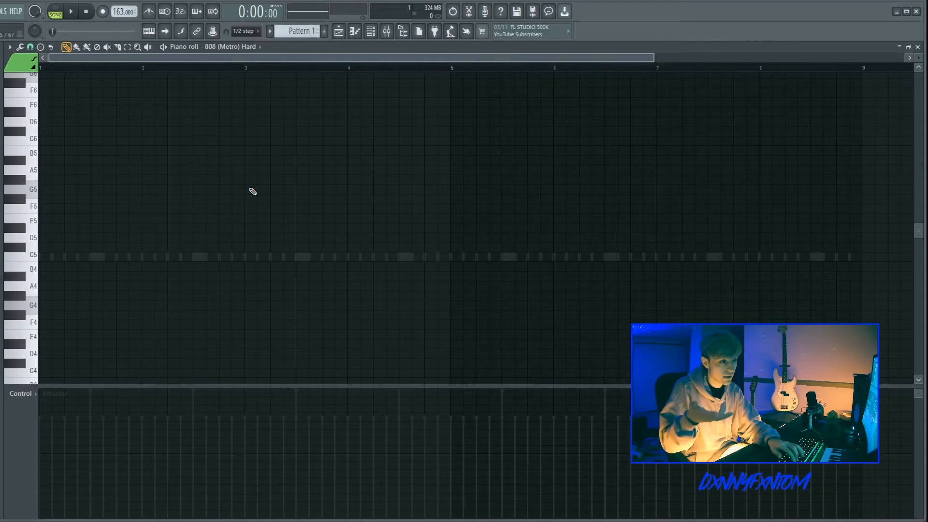
{"action": "scroll", "coordinate": [253, 191], "scroll_direction": "up", "scroll_amount": 3}
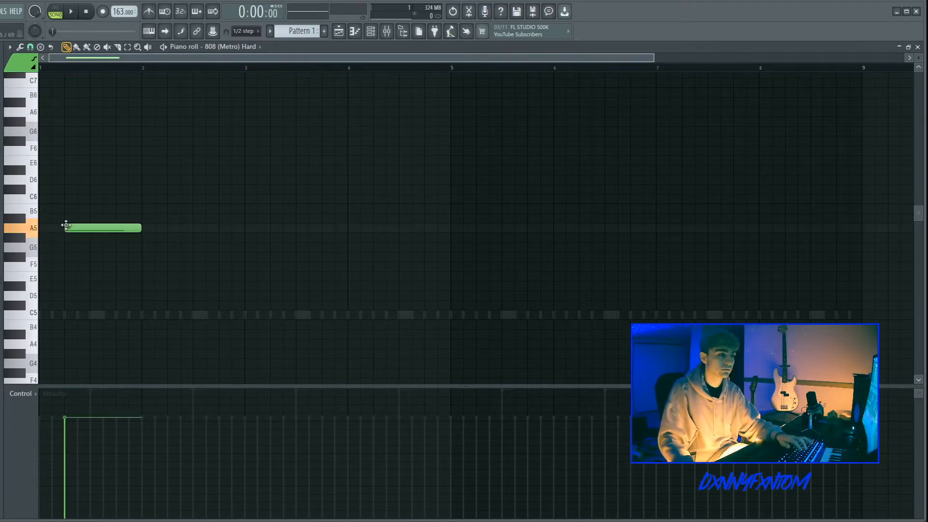
{"action": "left_click_drag", "start_coordinate": [66, 225], "coordinate": [40, 226]}
{"action": "key", "text": "space"}
Step: Try lengthening the A5 note to bar 2 and audition the 808 line
{"action": "left_click_drag", "start_coordinate": [115, 227], "coordinate": [142, 226]}
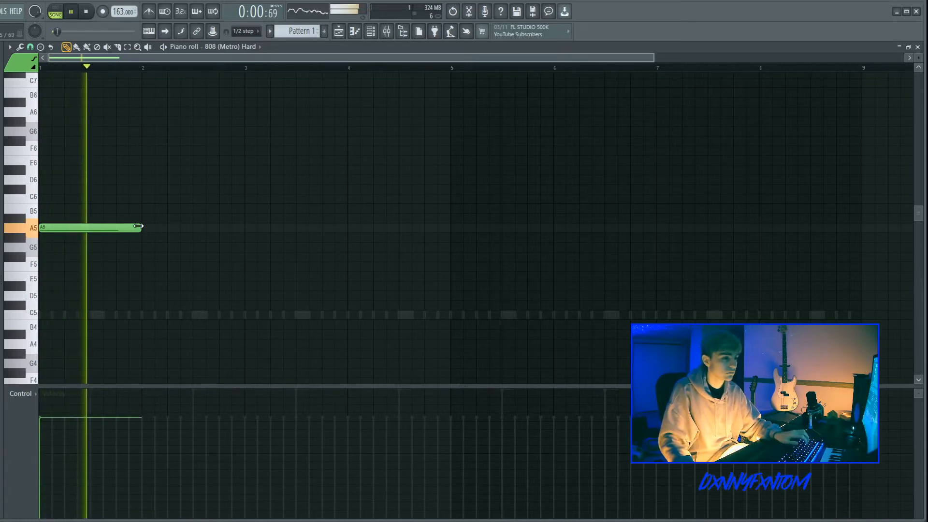
{"action": "key", "text": "space"}
{"action": "key", "text": "space"}
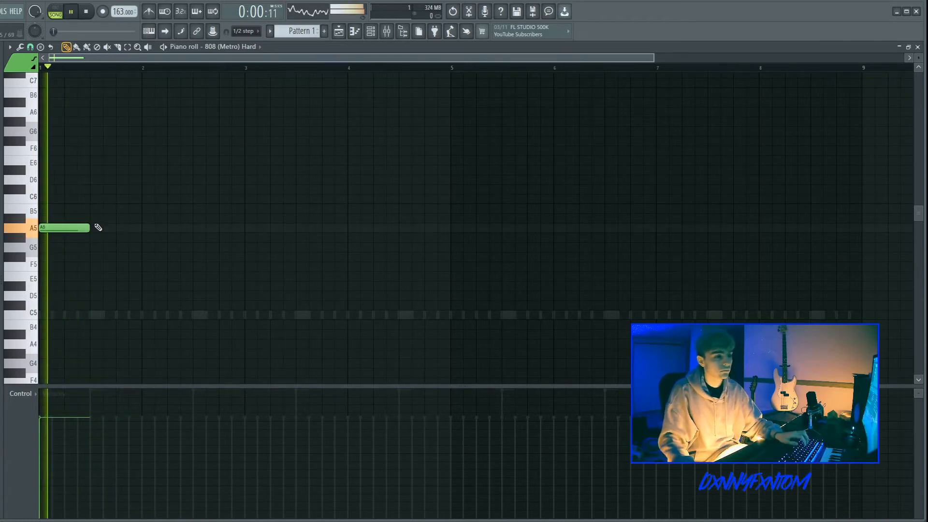
{"action": "key", "text": "space"}
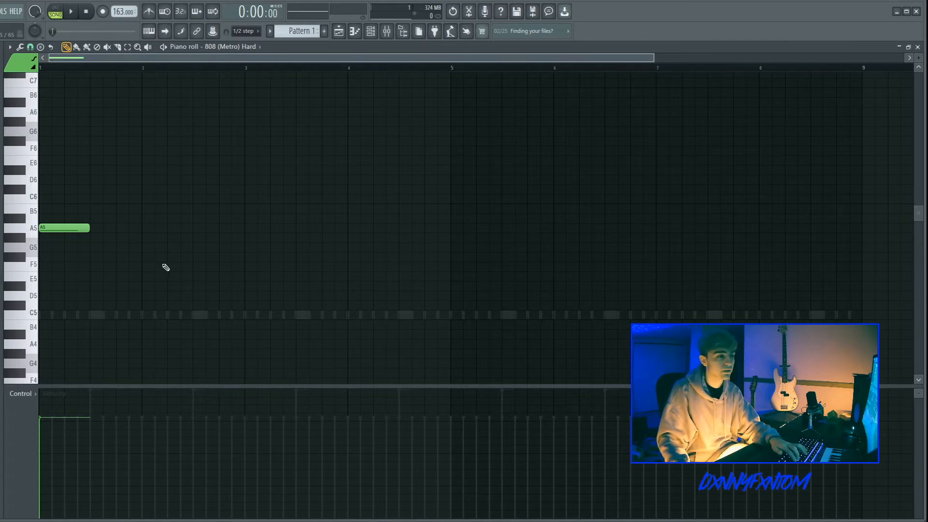
{"action": "key", "text": "space"}
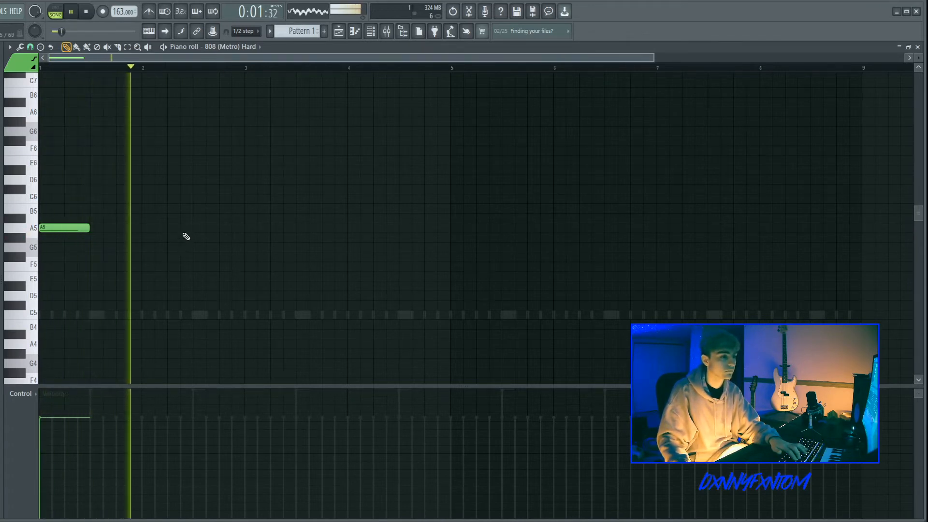
{"action": "key", "text": "space"}
{"action": "left_click", "coordinate": [169, 247]}
{"action": "key", "text": "space"}
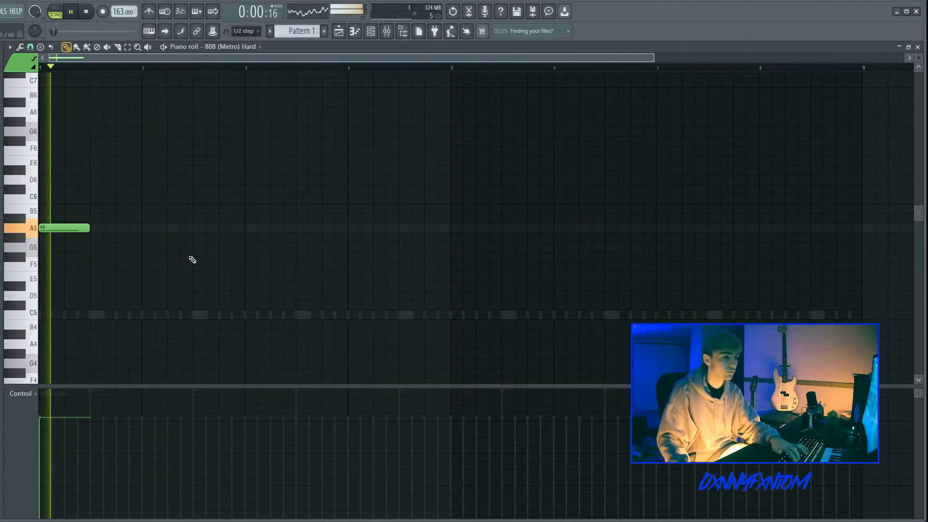
{"action": "key", "text": "space"}
{"action": "left_click", "coordinate": [160, 190]}
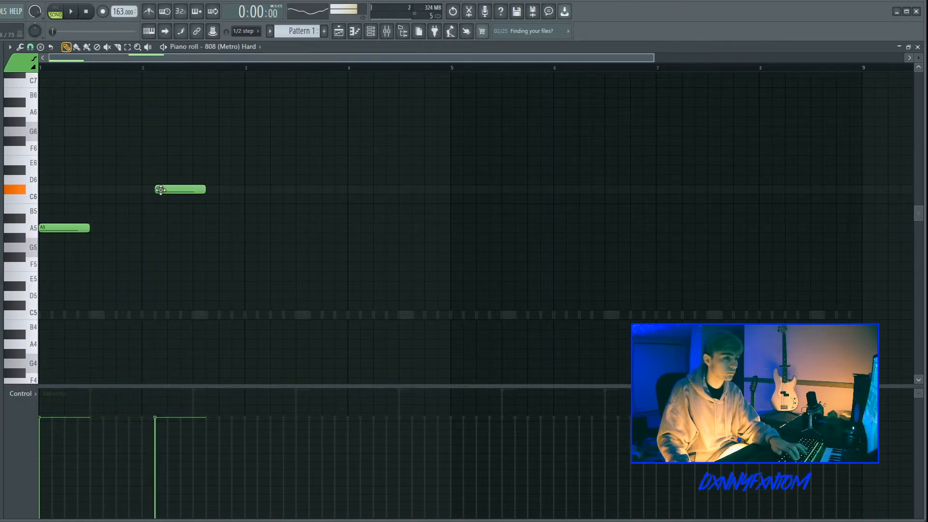
{"action": "key", "text": "space"}
{"action": "right_click", "coordinate": [158, 199]}
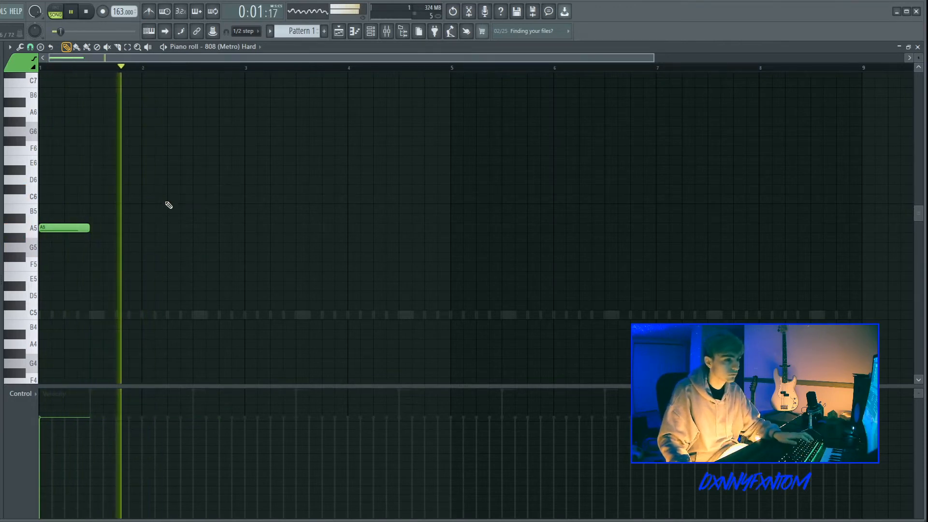
Step: Add a C6 note shortly after bar 2 and extend it to bar 3
{"action": "left_click", "coordinate": [169, 199]}
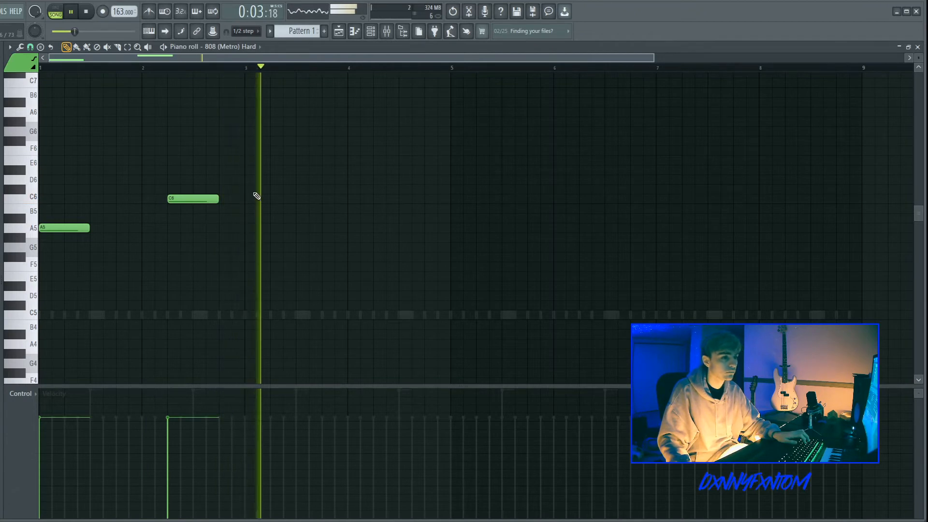
{"action": "key", "text": "space"}
{"action": "key", "text": "space"}
{"action": "left_click_drag", "start_coordinate": [218, 198], "coordinate": [244, 199]}
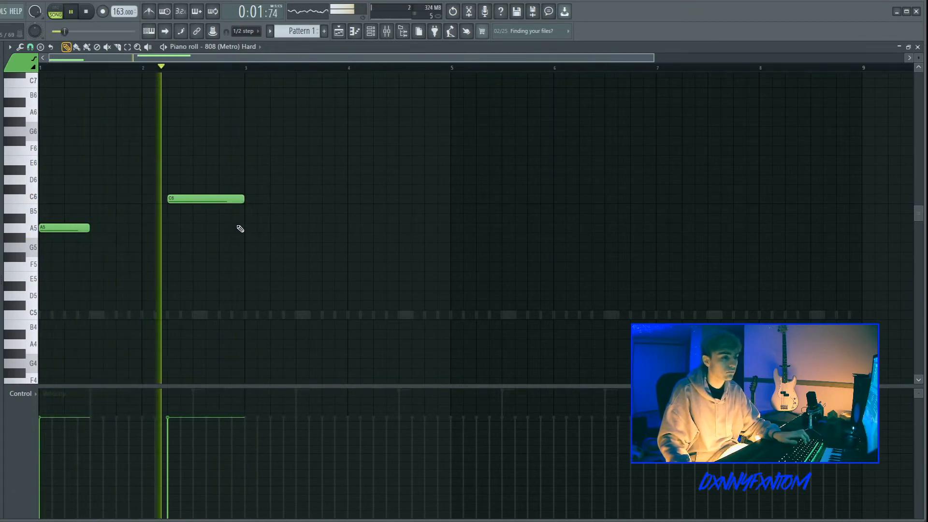
Step: Add an E6 note at bar 3 and transpose it down an octave to E5
{"action": "key", "text": "space"}
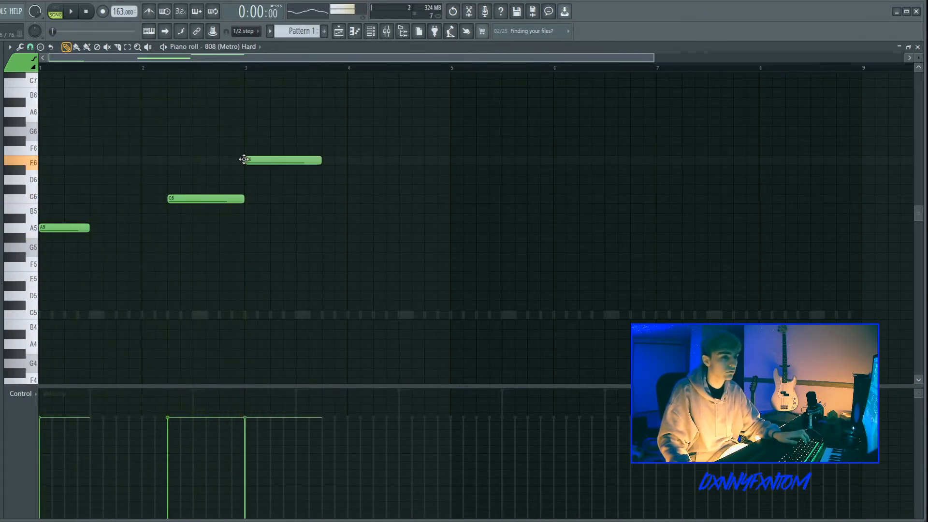
{"action": "key", "text": "space"}
{"action": "left_click_drag", "start_coordinate": [260, 109], "coordinate": [293, 206]}
{"action": "key", "text": "ctrl+Down"}
Step: Shorten the E5 note to about half a bar and select the C6 note
{"action": "right_click", "coordinate": [305, 207]}
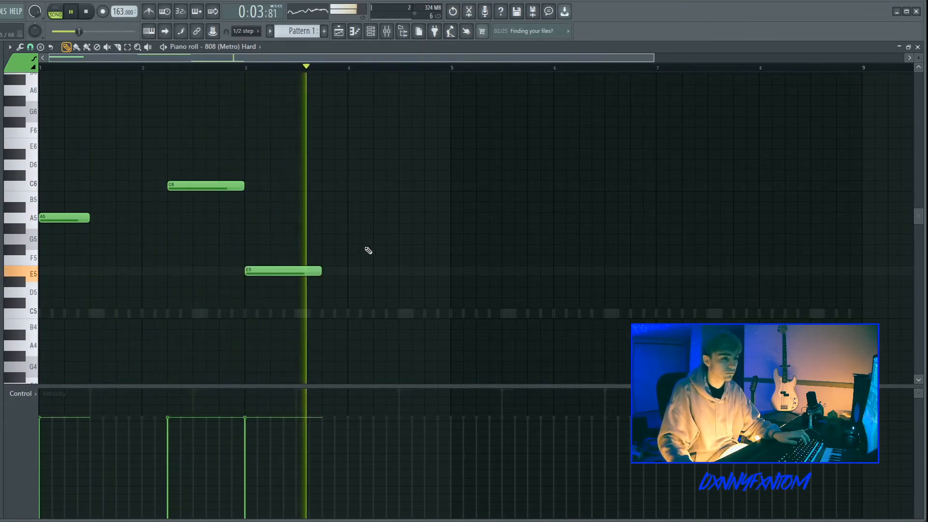
{"action": "left_click_drag", "start_coordinate": [321, 271], "coordinate": [295, 271]}
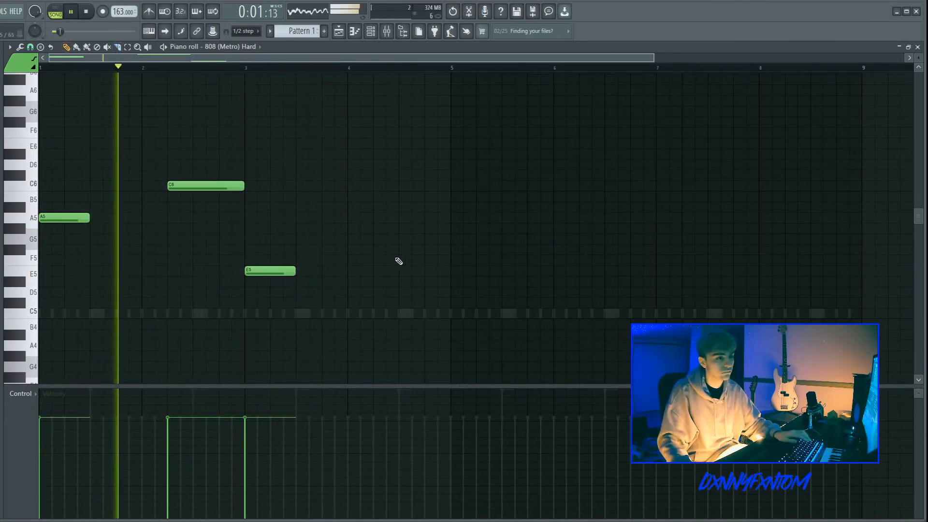
{"action": "left_click_drag", "start_coordinate": [257, 203], "coordinate": [166, 143]}
{"action": "key", "text": "space"}
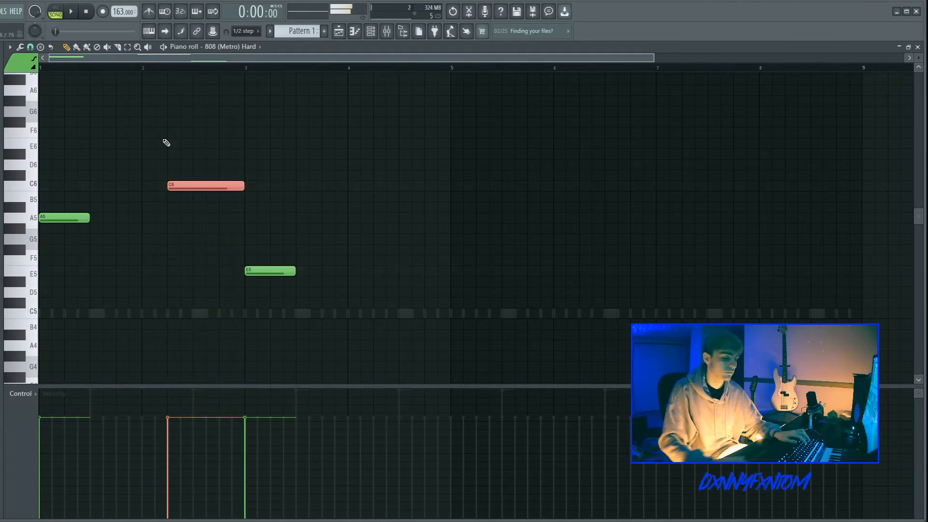
Step: Transpose the selected C6 note down an octave to C5 and audition the 808 line
{"action": "key", "text": "ctrl+Down"}
{"action": "key", "text": "space"}
{"action": "left_click", "coordinate": [147, 153], "text": "ctrl"}
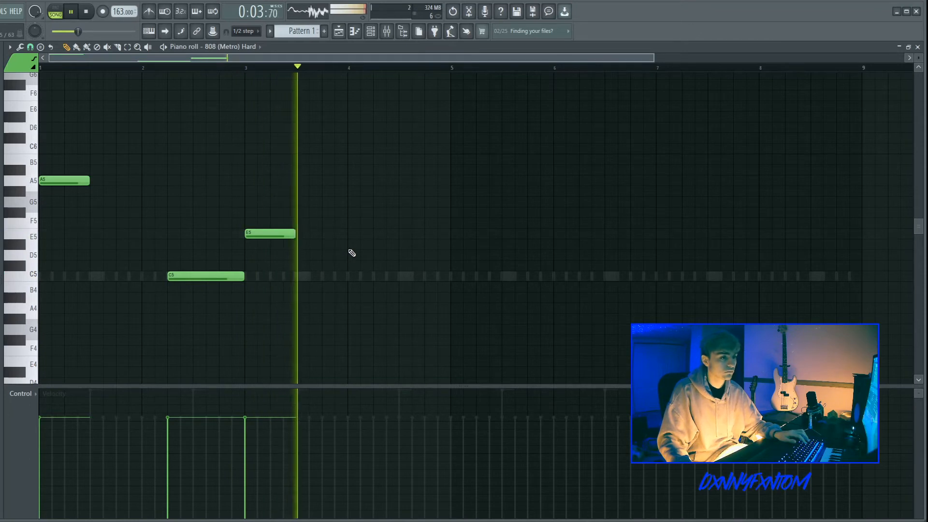
Step: Add a D5 note a quarter bar after bar 4, extending it to bar 5
{"action": "left_click", "coordinate": [375, 255]}
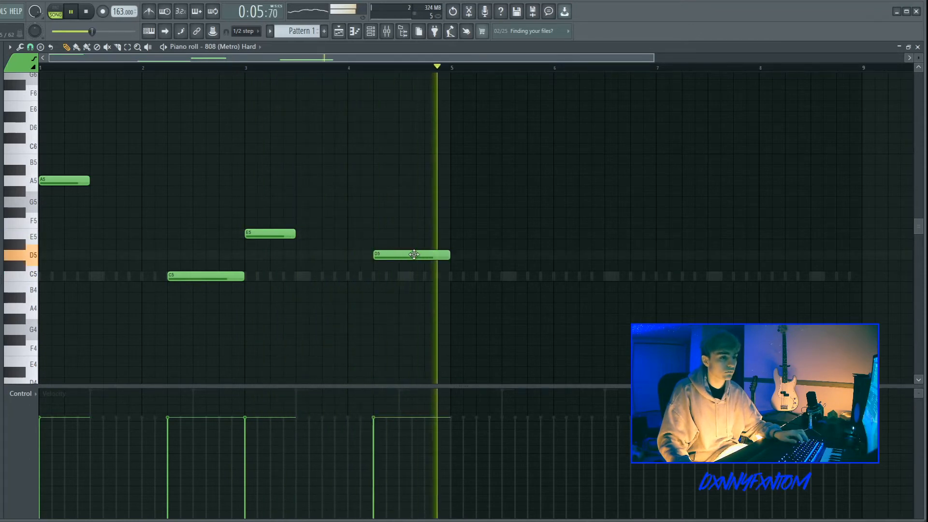
{"action": "key", "text": "space"}
{"action": "scroll", "coordinate": [164, 200], "scroll_direction": "up", "scroll_amount": 2}
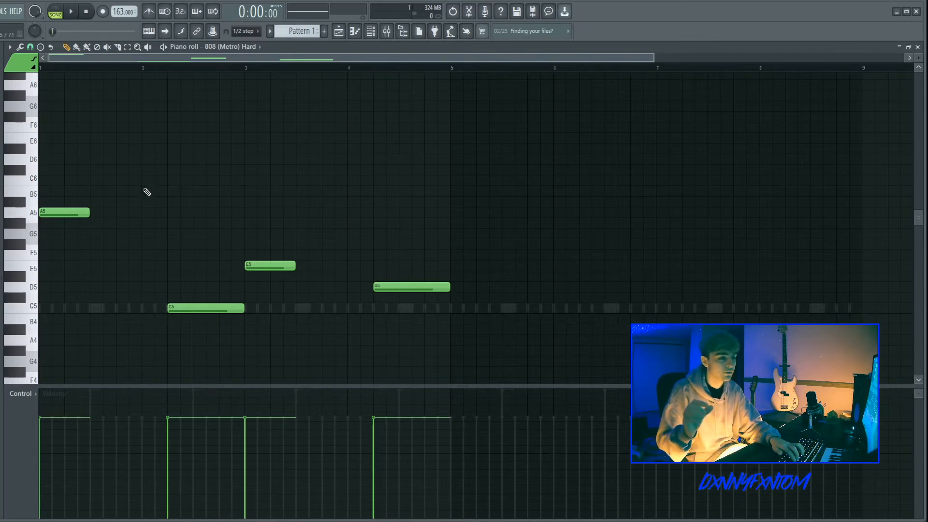
Step: Undo the last note edit and audition the 808 line repeatedly from bar 3
{"action": "key", "text": "ctrl+z"}
{"action": "key", "text": "space"}
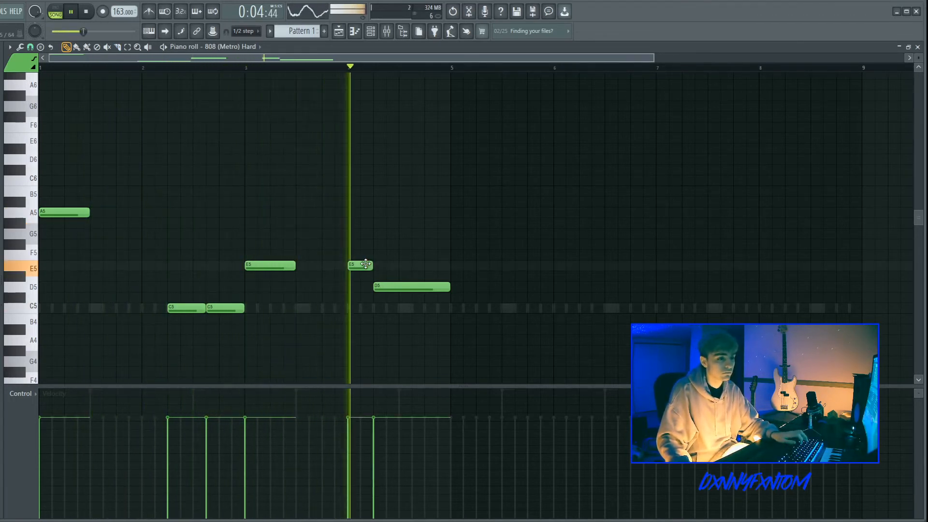
{"action": "left_click", "coordinate": [246, 68]}
{"action": "key", "text": "space"}
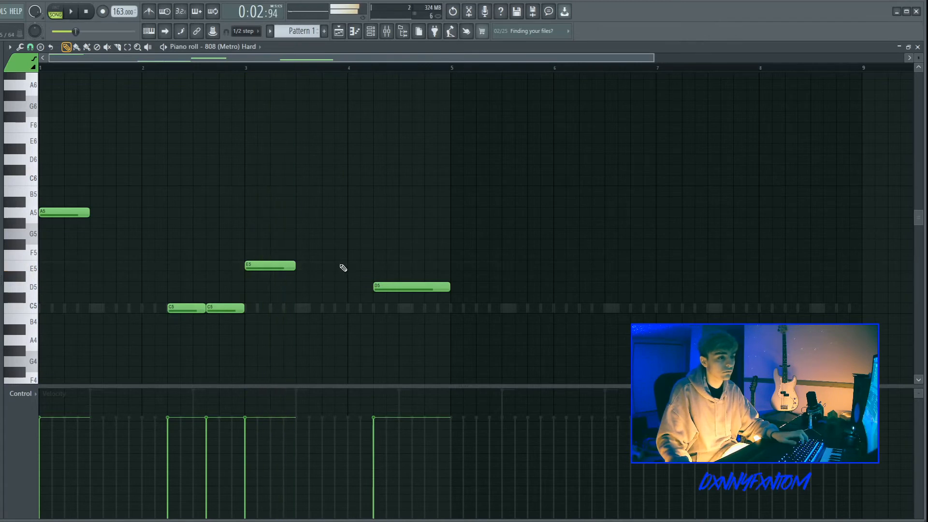
{"action": "key", "text": "space"}
{"action": "key", "text": "space"}
{"action": "key", "text": "space"}
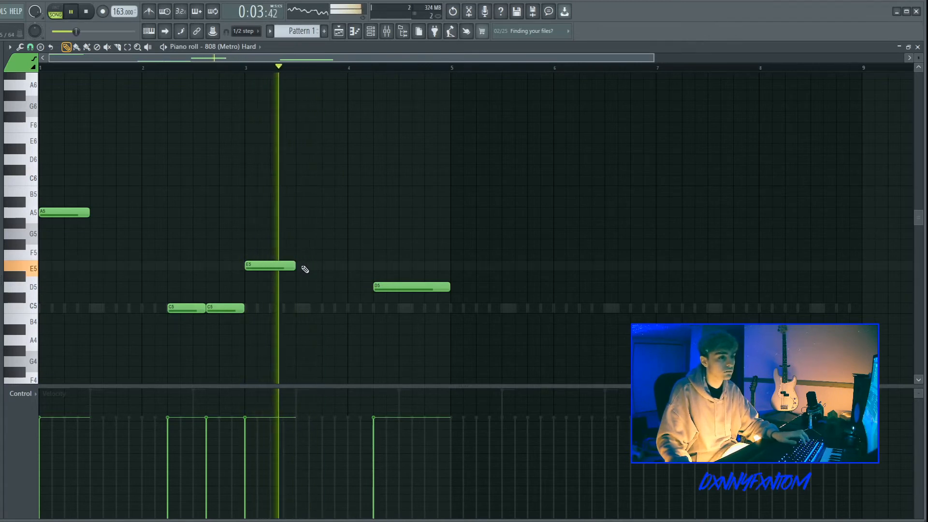
{"action": "key", "text": "space"}
{"action": "key", "text": "space"}
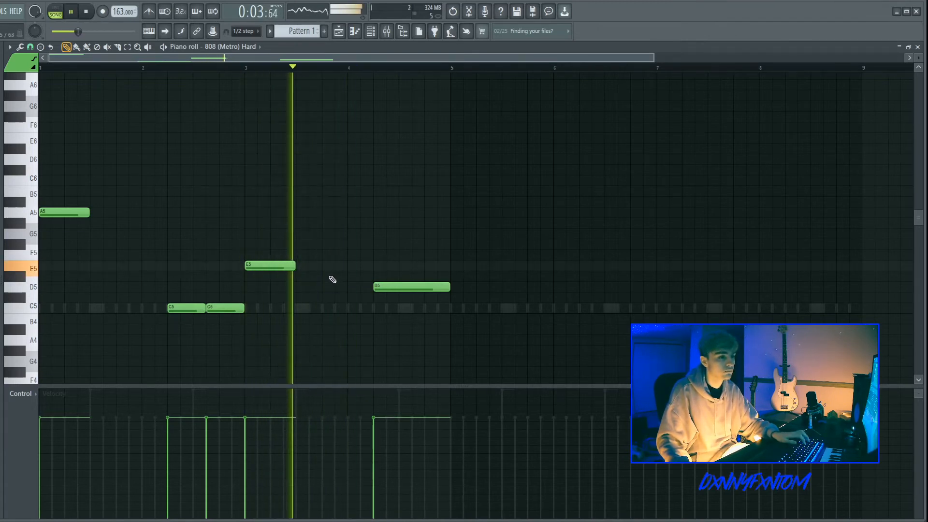
{"action": "key", "text": "space"}
{"action": "key", "text": "space"}
Step: Add two short D5 notes just before the long D5 note around bar 4 and audition them
{"action": "left_click", "coordinate": [325, 289]}
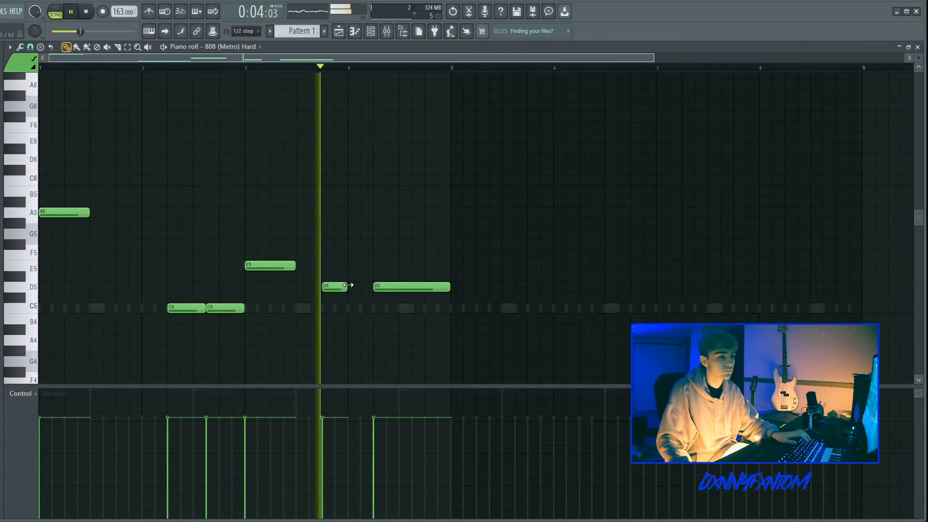
{"action": "left_click", "coordinate": [361, 289]}
{"action": "right_click", "coordinate": [364, 290]}
{"action": "left_click", "coordinate": [362, 289]}
{"action": "key", "text": "space"}
{"action": "key", "text": "space"}
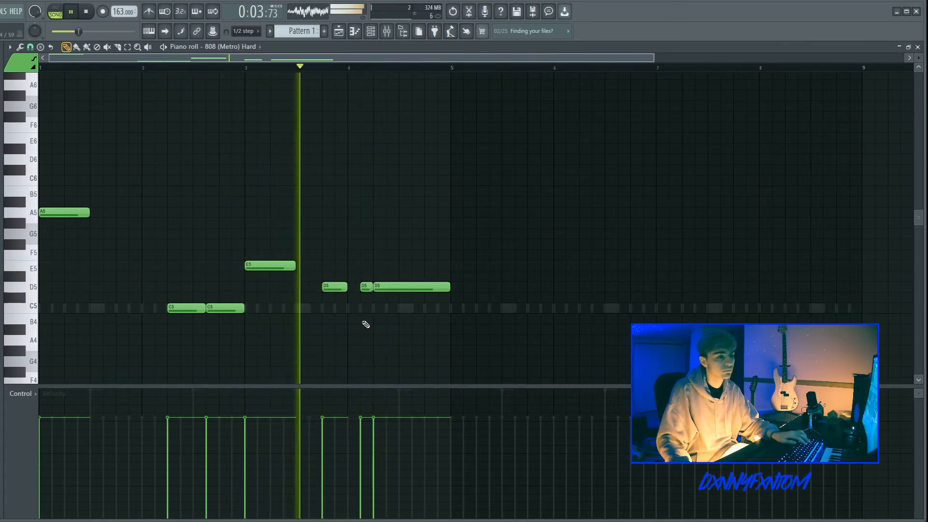
Step: Duplicate the whole 808 line so it repeats across bars 5 to 8
{"action": "key", "text": "ctrl+b"}
{"action": "left_click", "coordinate": [460, 332]}
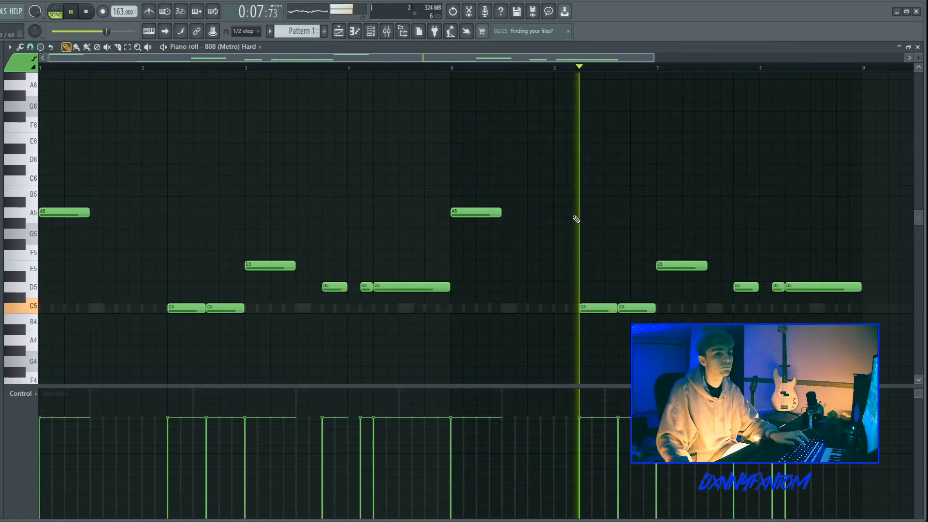
{"action": "left_click", "coordinate": [750, 288]}
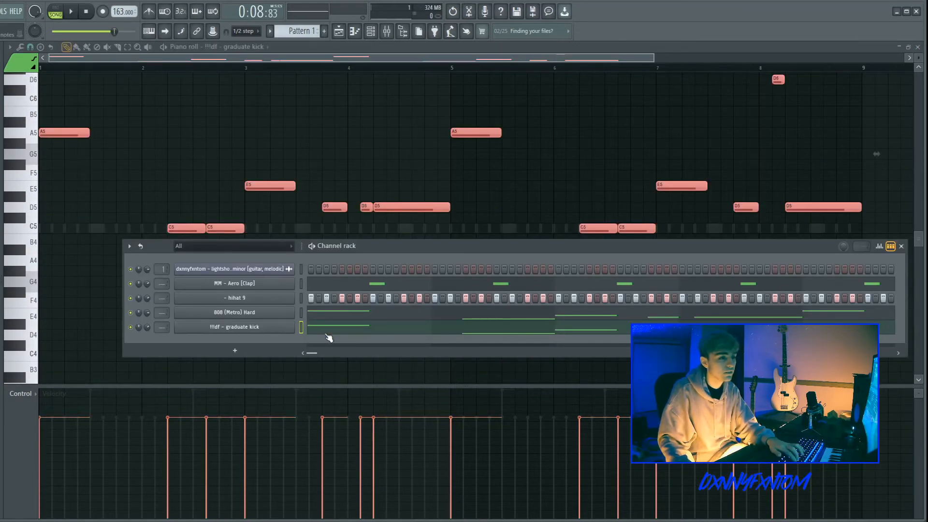
Step: Open the fl!df - graduate kick's piano roll and flatten all its copied notes onto C5
{"action": "left_click", "coordinate": [325, 331]}
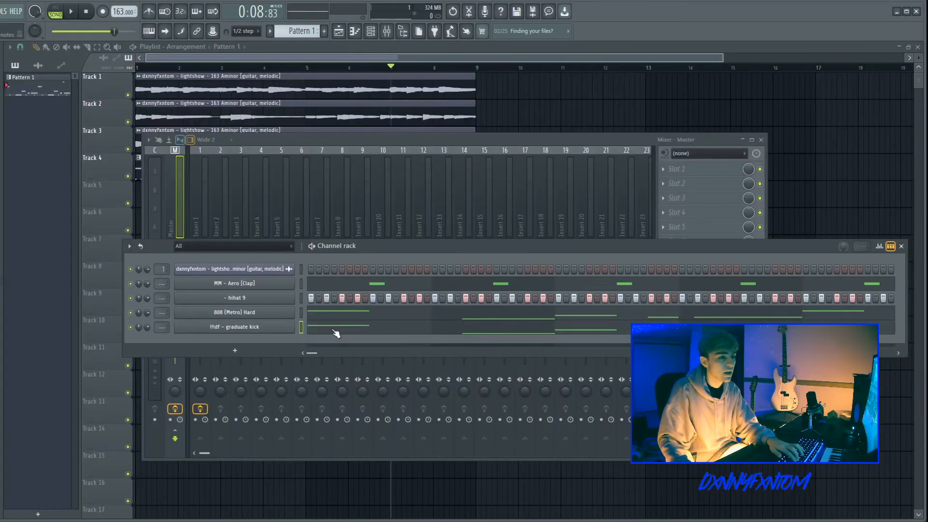
{"action": "left_click", "coordinate": [362, 328]}
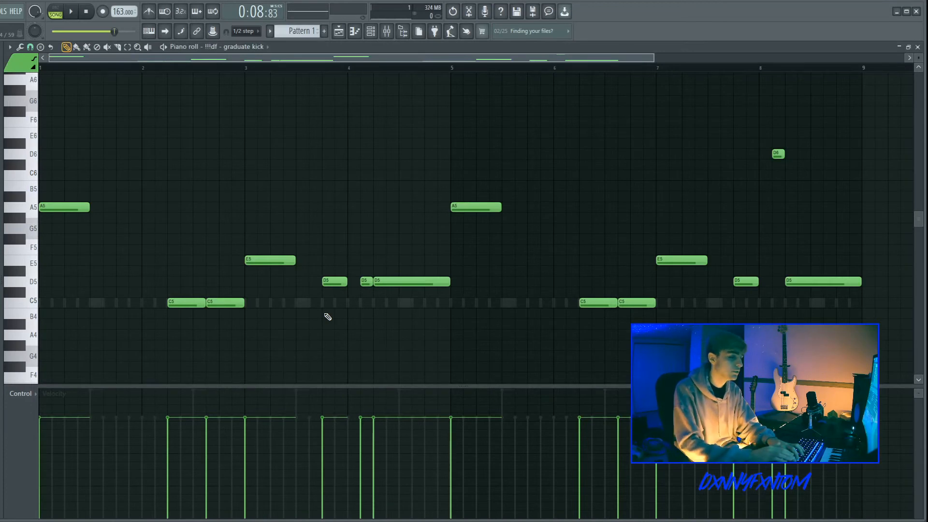
{"action": "key", "text": "alt+k"}
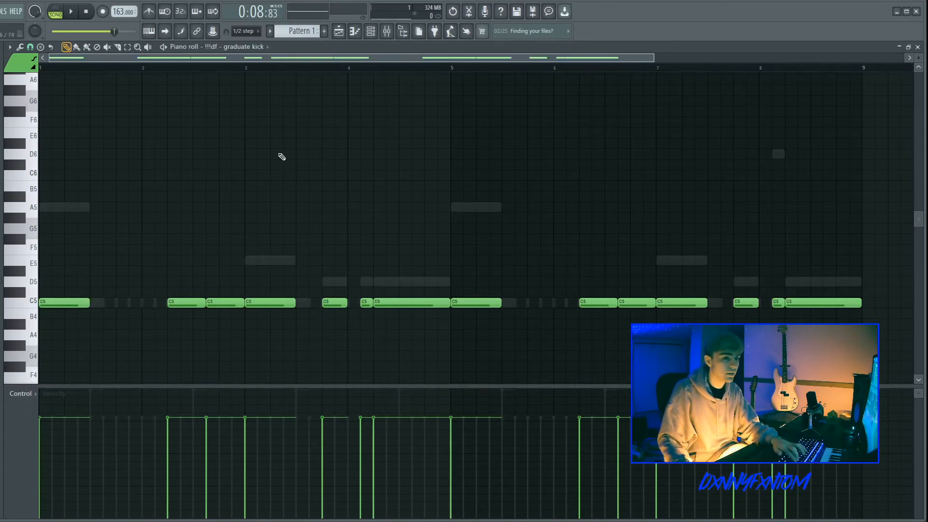
{"action": "key", "text": "space"}
{"action": "key", "text": "F6"}
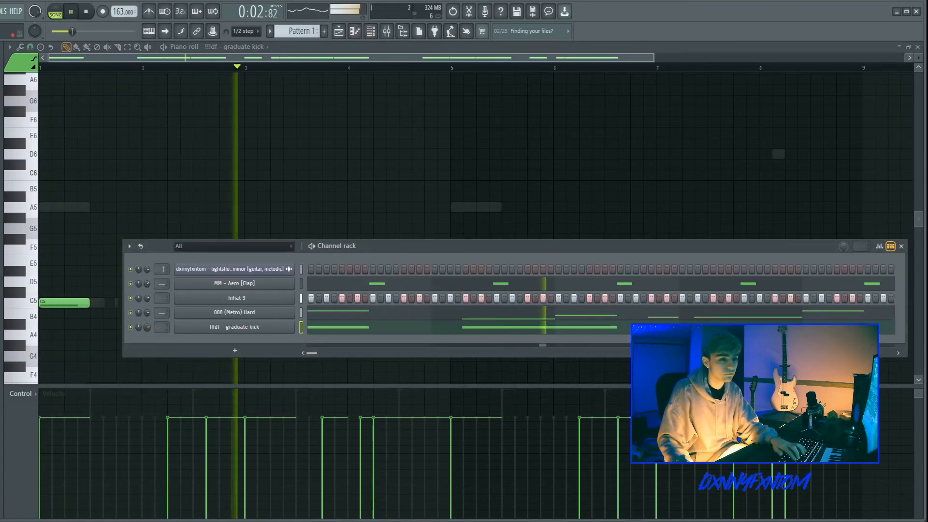
{"action": "key", "text": "space"}
{"action": "key", "text": "F5"}
{"action": "key", "text": "F9"}
{"action": "left_click", "coordinate": [447, 329]}
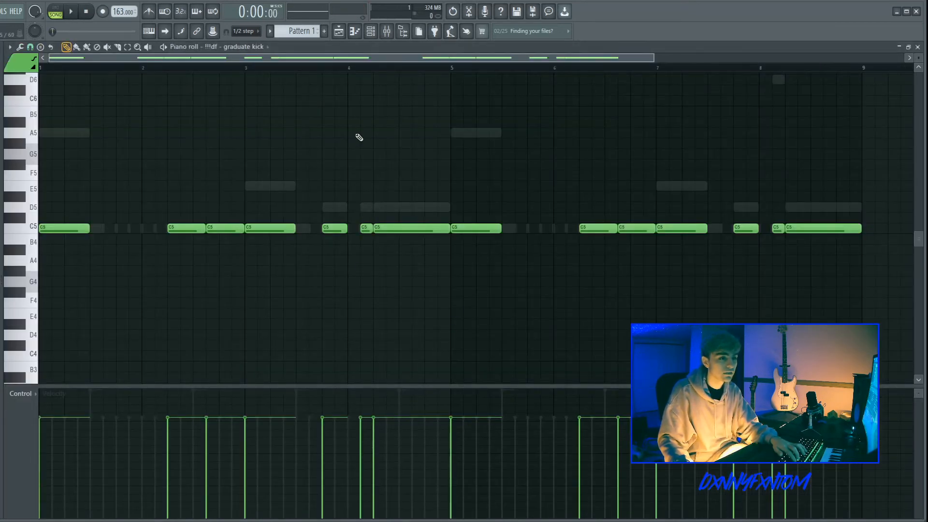
Step: Chop all kick notes into short hits and play the pattern from bar 4
{"action": "left_click", "coordinate": [348, 66]}
{"action": "key", "text": "space"}
{"action": "key", "text": "space"}
{"action": "key", "text": "shift+d"}
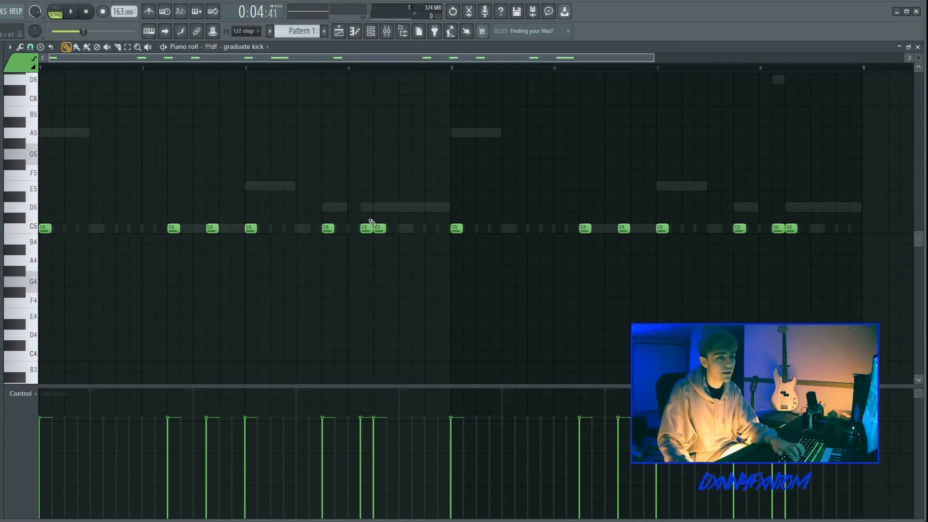
{"action": "key", "text": "space"}
Step: Select and delete the kick notes from bar 5 to the end of the pattern
{"action": "key", "text": "space"}
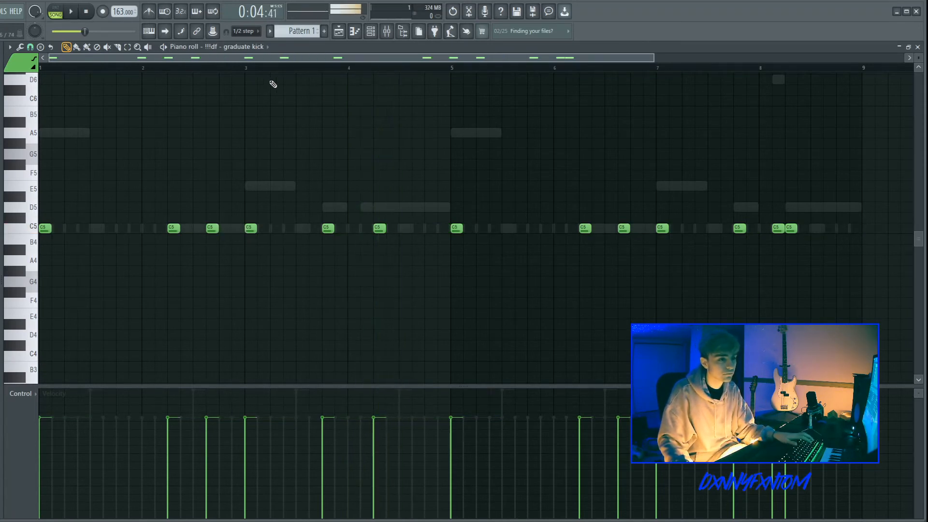
{"action": "left_click", "coordinate": [247, 67]}
{"action": "key", "text": "space"}
{"action": "key", "text": "ctrl+a"}
{"action": "scroll", "coordinate": [369, 152], "scroll_direction": "up", "scroll_amount": 1}
{"action": "key", "text": "ctrl+d"}
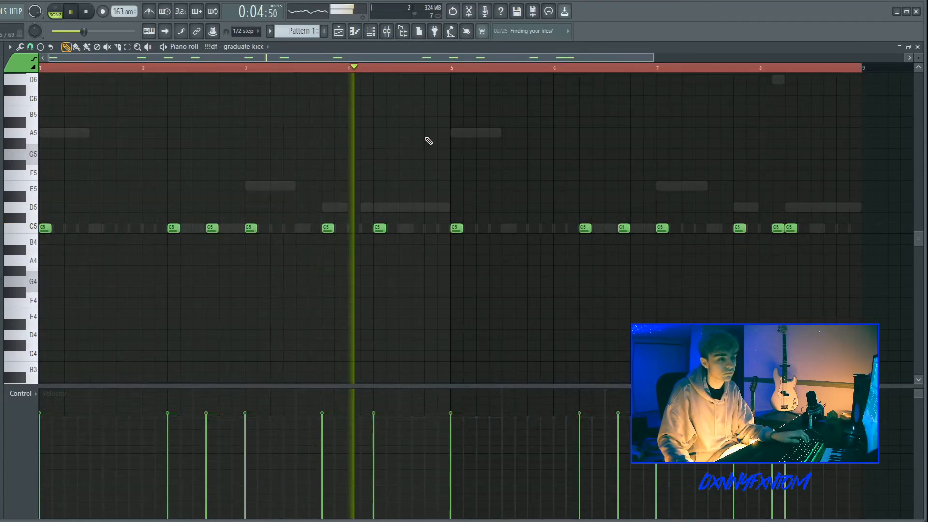
{"action": "left_click_drag", "start_coordinate": [863, 282], "coordinate": [450, 152]}
{"action": "key", "text": "Delete"}
{"action": "key", "text": "space"}
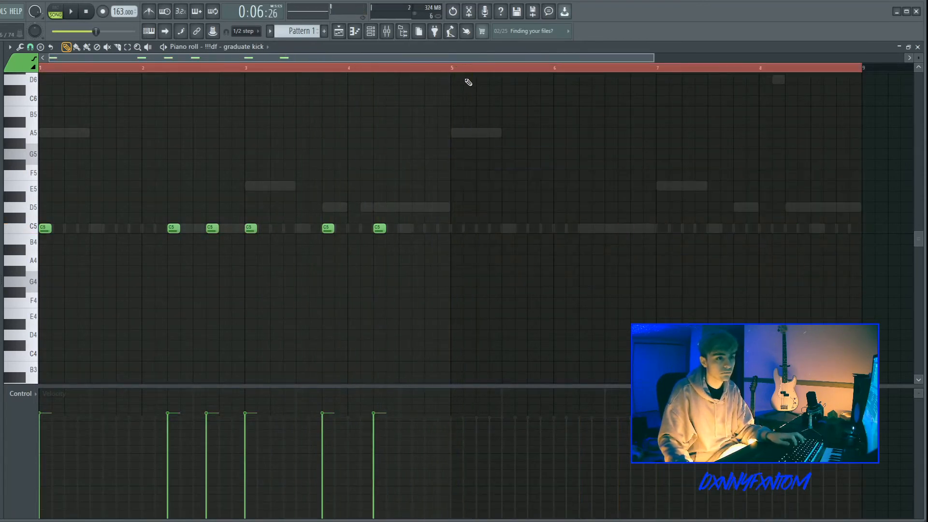
Step: Duplicate the kick's first four bars to fill bars 5 to 8 and audition from the start
{"action": "key", "text": "ctrl+a"}
{"action": "key", "text": "ctrl+b"}
{"action": "left_click", "coordinate": [457, 67]}
{"action": "key", "text": "space"}
{"action": "key", "text": "ctrl+d"}
{"action": "key", "text": "space"}
{"action": "key", "text": "space"}
{"action": "left_click_drag", "start_coordinate": [290, 68], "coordinate": [40, 68]}
Step: Add the Cardiak Open Hat_9 sample as a new channel and place a step on its row
{"action": "key", "text": "F6"}
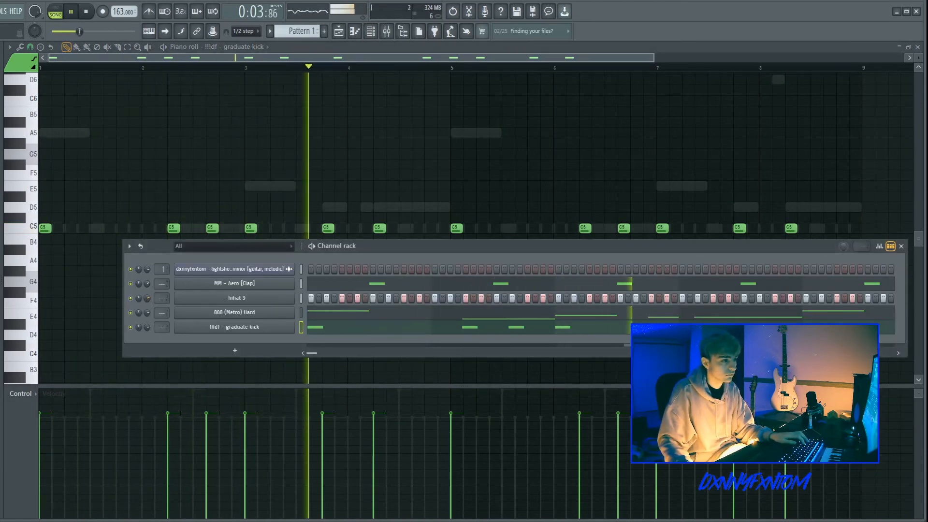
{"action": "key", "text": "space"}
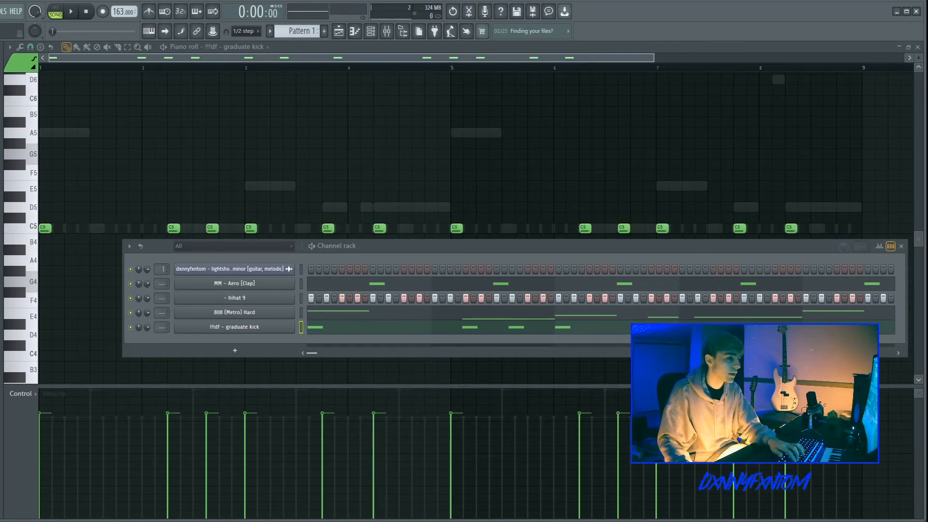
{"action": "left_click_drag", "start_coordinate": [235, 348], "coordinate": [240, 348]}
{"action": "left_click", "coordinate": [341, 341]}
{"action": "key", "text": "space"}
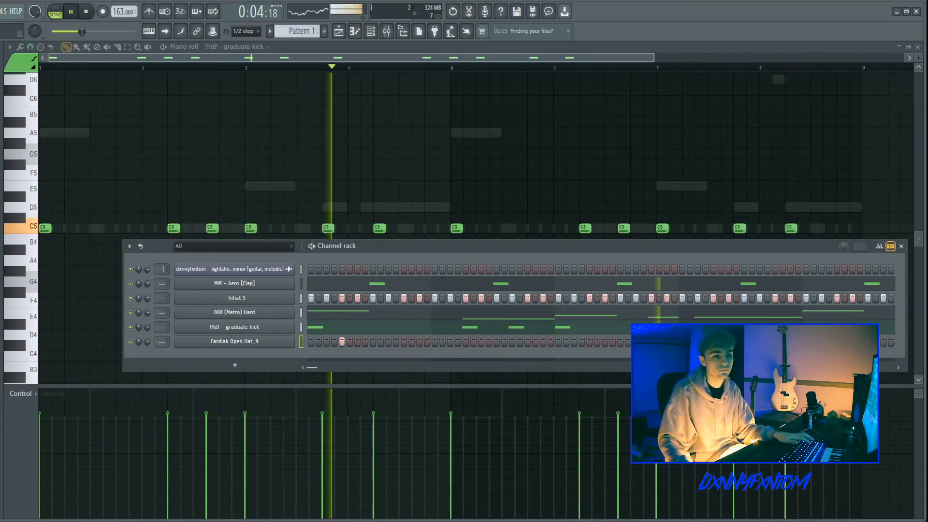
Step: Open the open hat in the piano roll and duplicate its notes across all eight bars
{"action": "key", "text": "F7"}
{"action": "key", "text": "ctrl+a"}
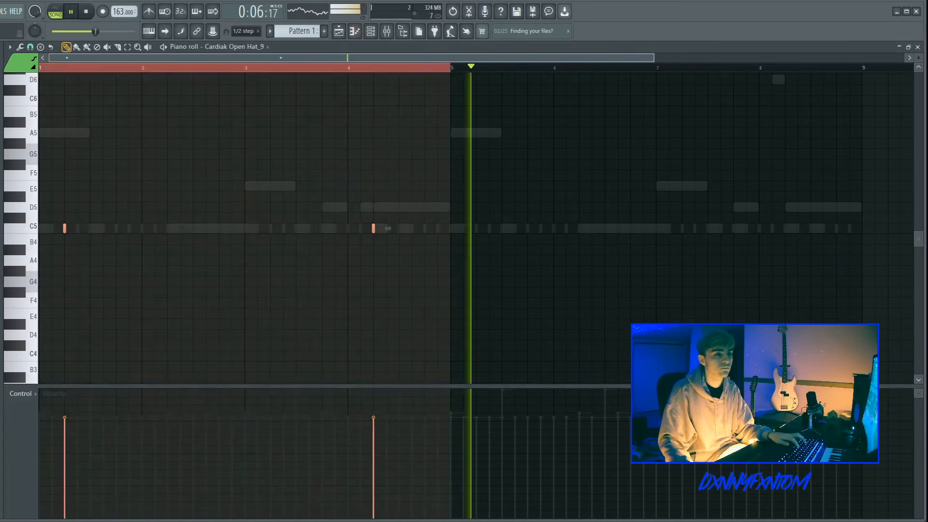
{"action": "key", "text": "ctrl+b"}
{"action": "key", "text": "ctrl+d"}
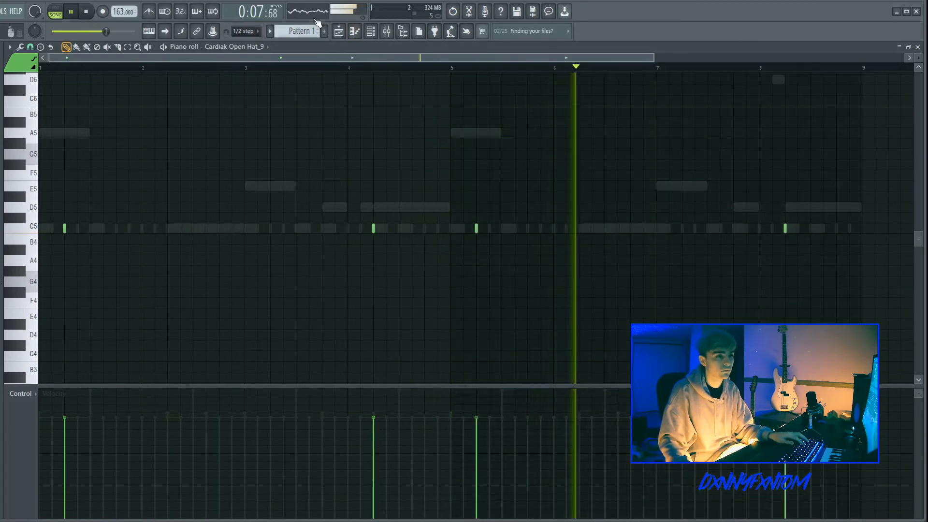
Step: Add the rio - cali open hat sample as a new channel and lower its volume
{"action": "key", "text": "space"}
{"action": "left_click", "coordinate": [366, 33]}
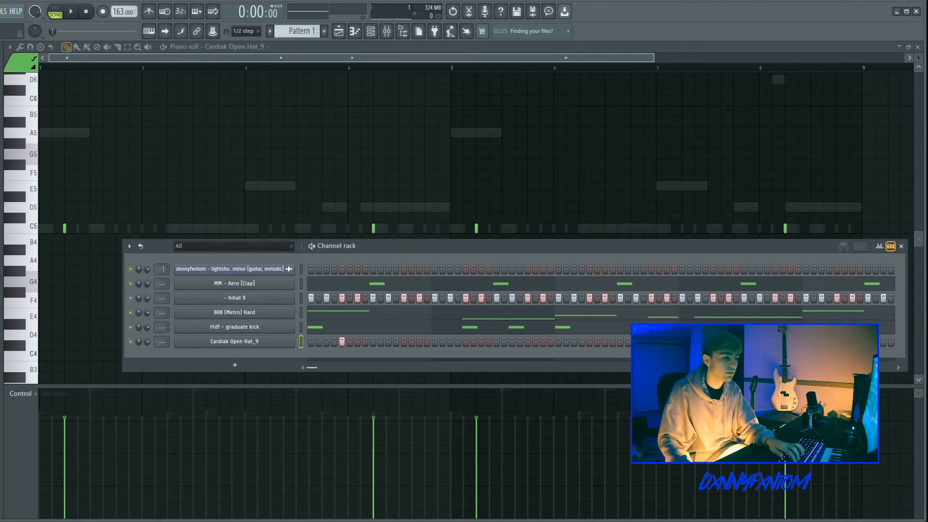
{"action": "left_click_drag", "start_coordinate": [274, 347], "coordinate": [275, 349]}
{"action": "key", "text": "space"}
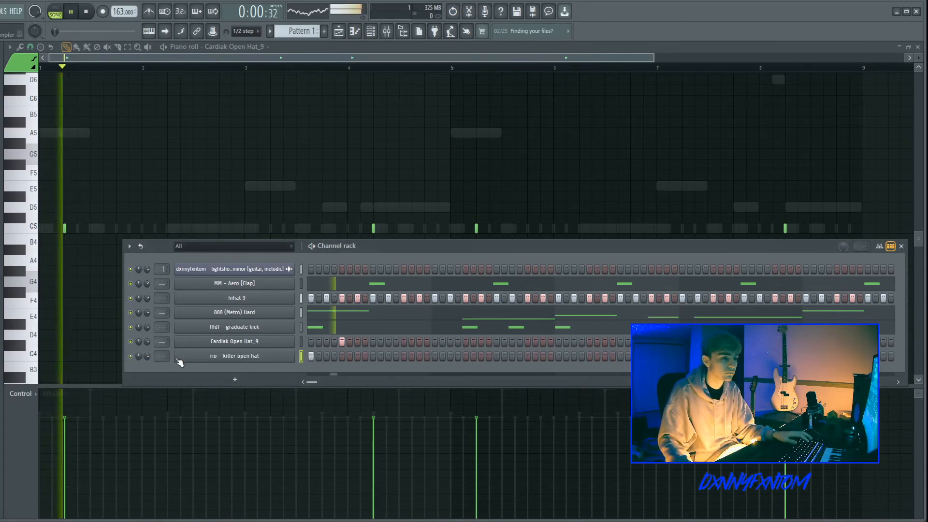
{"action": "key", "text": "space"}
{"action": "key", "text": "space"}
Step: Raise the Cardiak Open Hat_9 channel's volume while auditioning the beat
{"action": "key", "text": "space"}
{"action": "left_click_drag", "start_coordinate": [147, 358], "coordinate": [147, 365]}
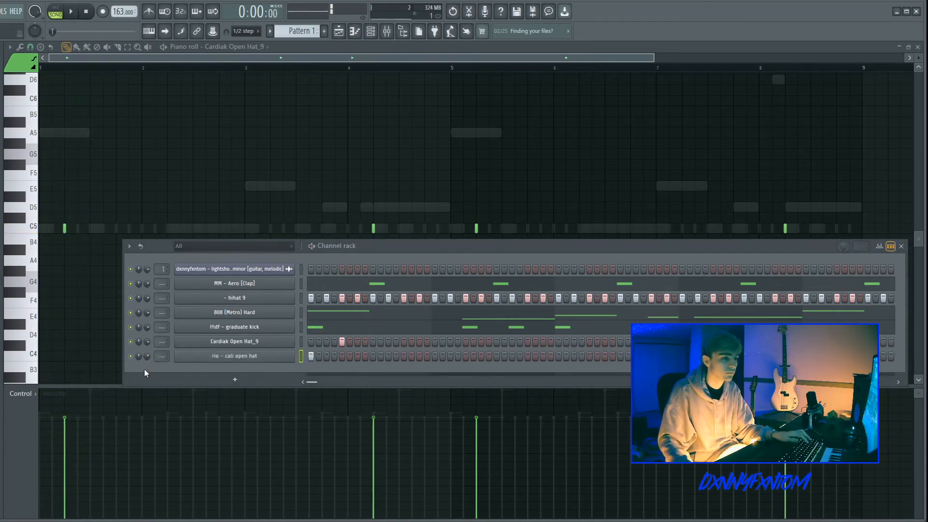
{"action": "key", "text": "space"}
{"action": "key", "text": "space"}
{"action": "key", "text": "space"}
{"action": "key", "text": "space"}
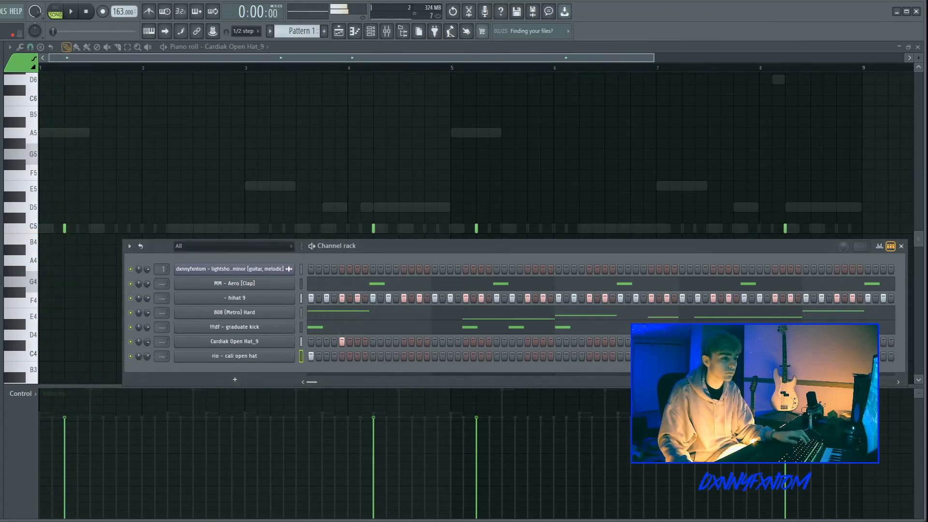
{"action": "key", "text": "space"}
{"action": "left_click_drag", "start_coordinate": [147, 342], "coordinate": [147, 338]}
{"action": "key", "text": "space"}
{"action": "key", "text": "space"}
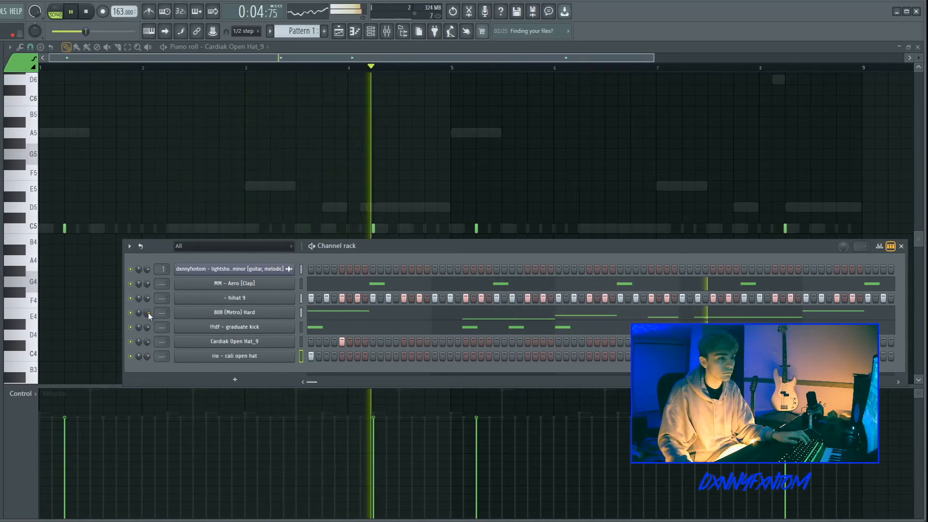
Step: Add the df - crunchy snare sample as a new channel and place three steps on its row
{"action": "key", "text": "space"}
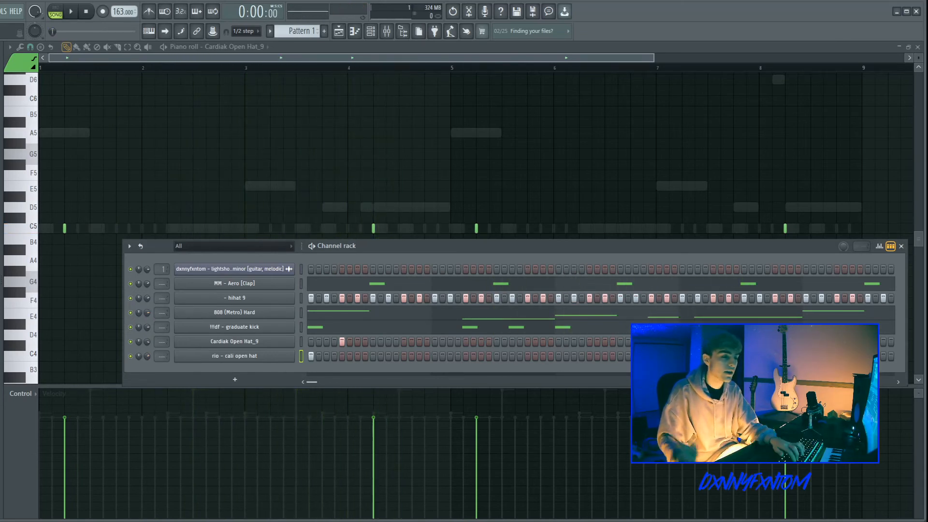
{"action": "key", "text": "space"}
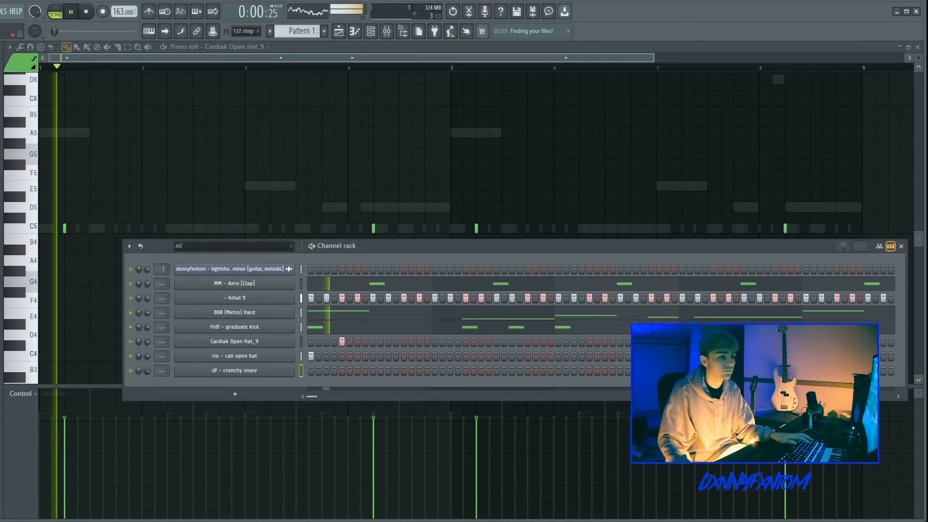
{"action": "key", "text": "space"}
{"action": "key", "text": "space"}
{"action": "left_click", "coordinate": [444, 370]}
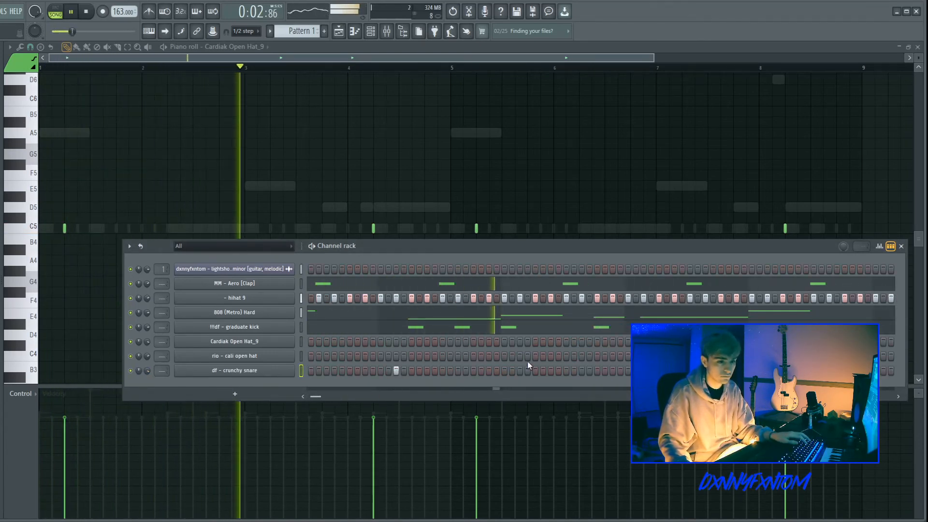
{"action": "left_click", "coordinate": [613, 370]}
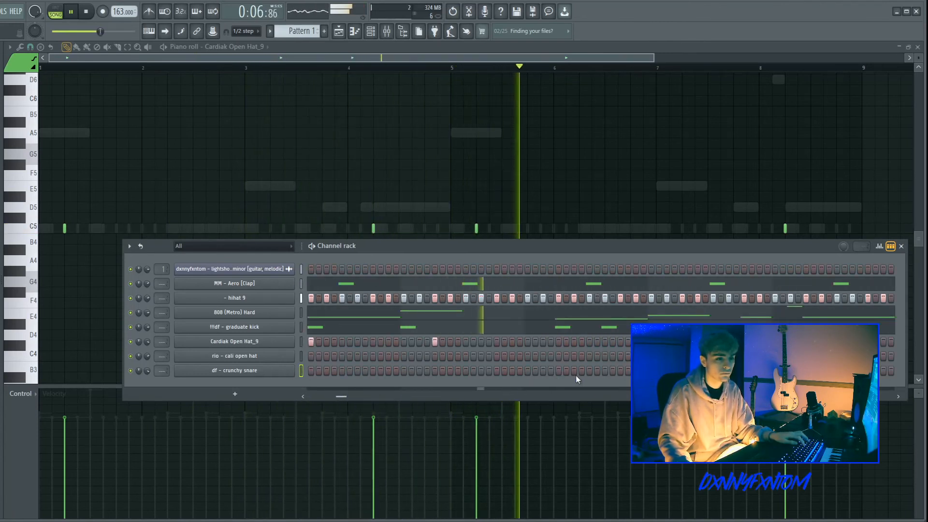
{"action": "left_click", "coordinate": [543, 371]}
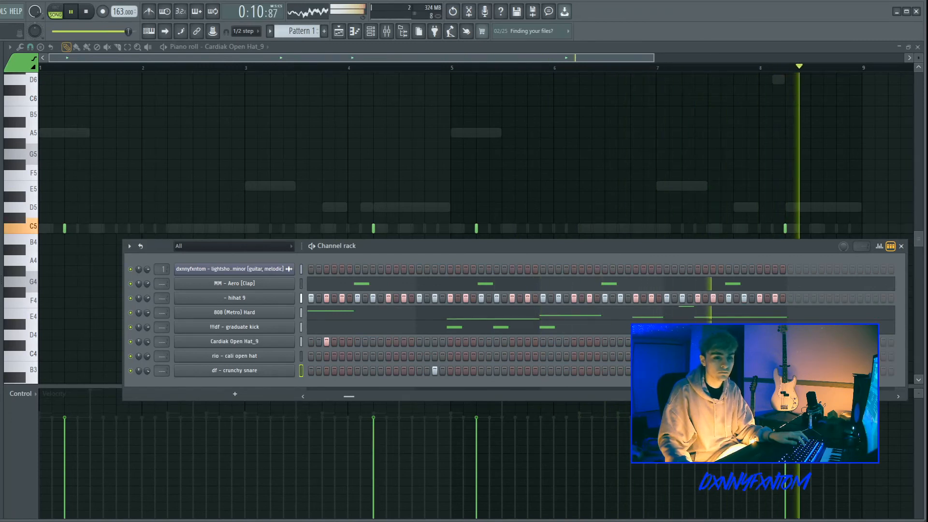
Step: Play the beat with the mixer open to check channel levels, then open the playlist
{"action": "key", "text": "space"}
{"action": "key", "text": "F9"}
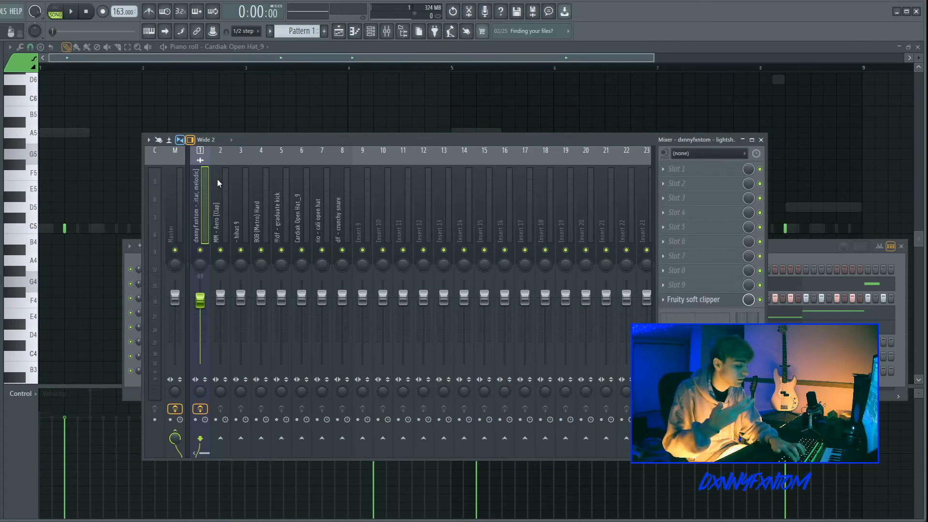
{"action": "key", "text": "space"}
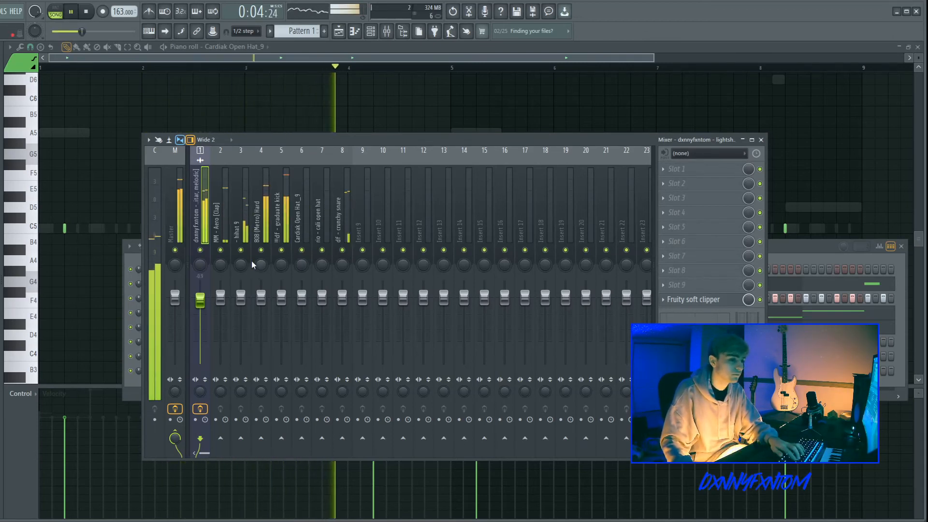
{"action": "key", "text": "space"}
{"action": "key", "text": "F5"}
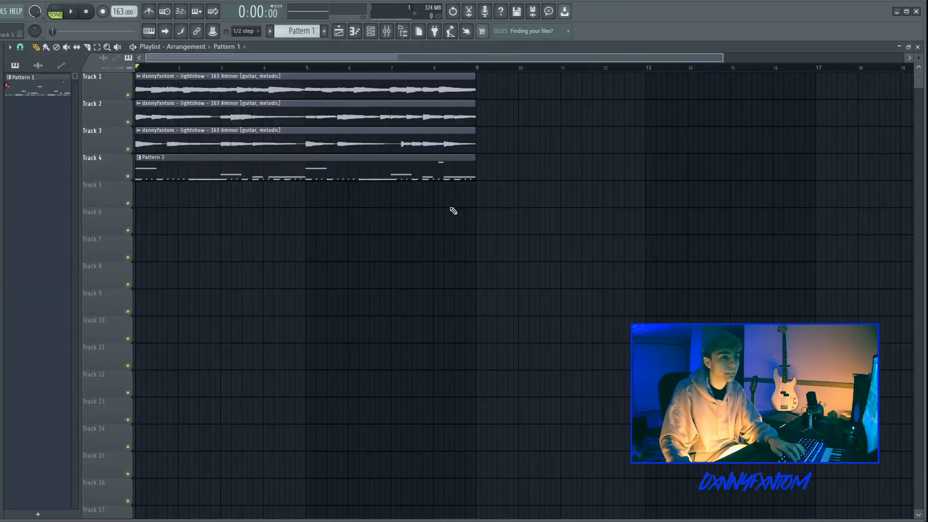